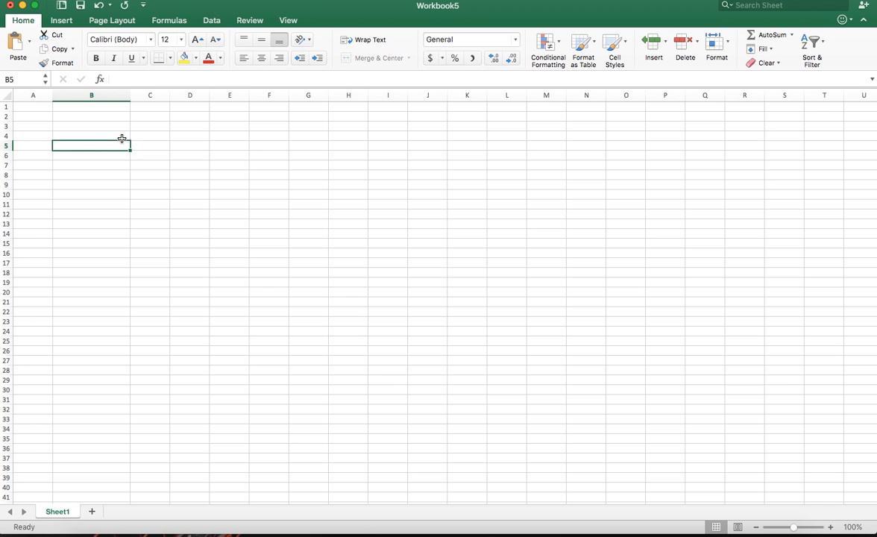
Enter the label "Savings each year" in cell B2 and the amount $3000 in C2
click(121, 137)
click(115, 118)
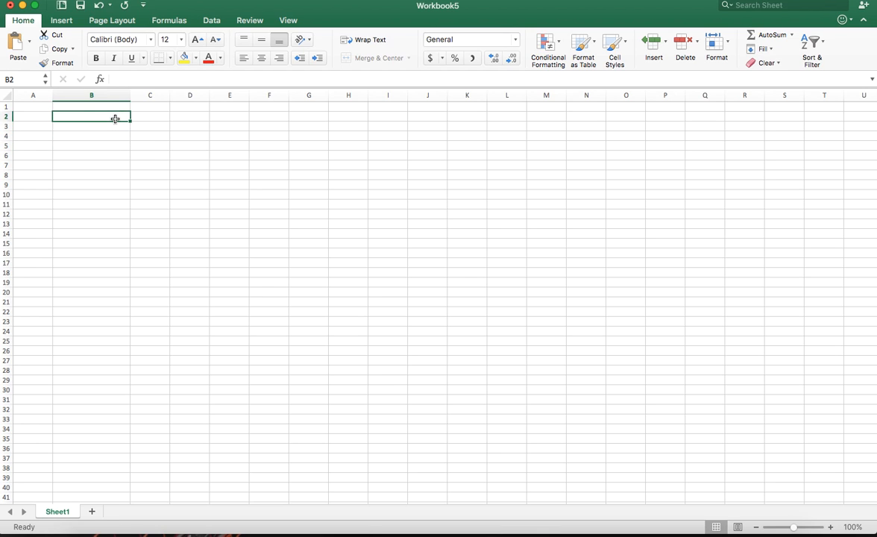
text(Savings each year)
key(Return)
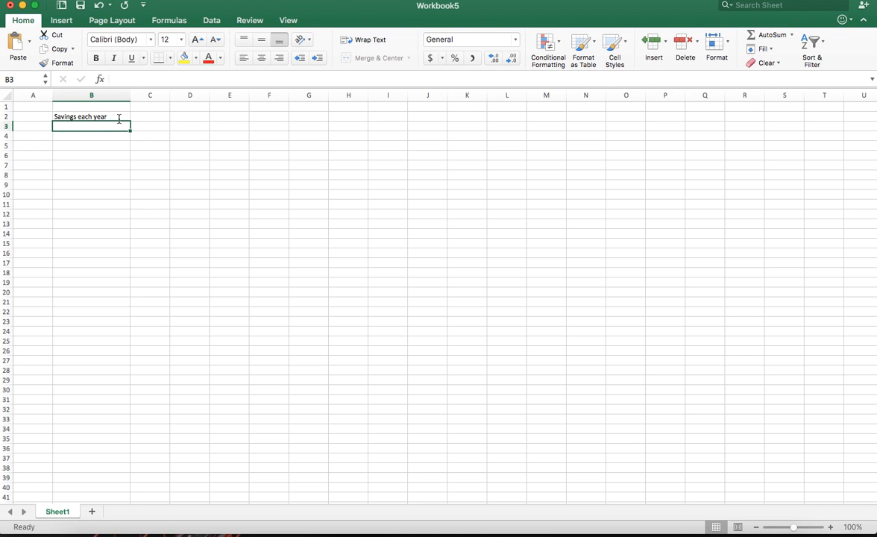
click(148, 119)
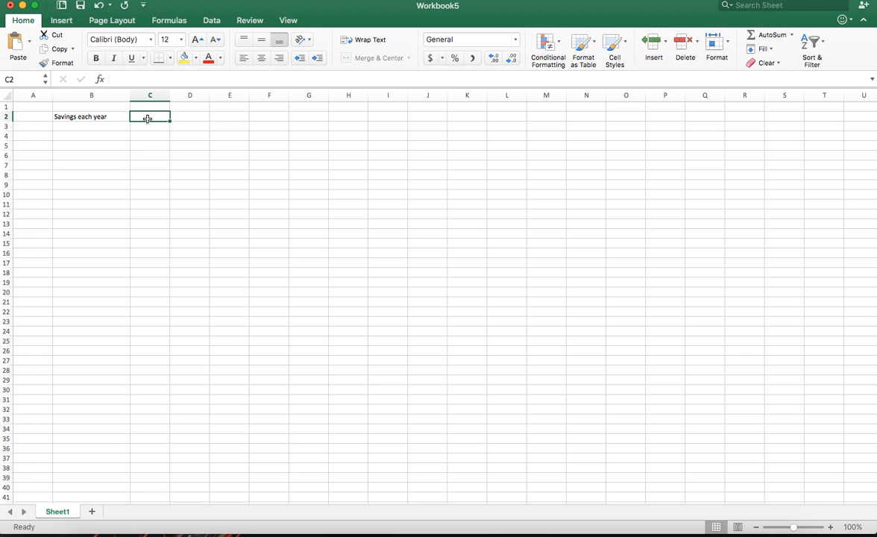
text($3000)
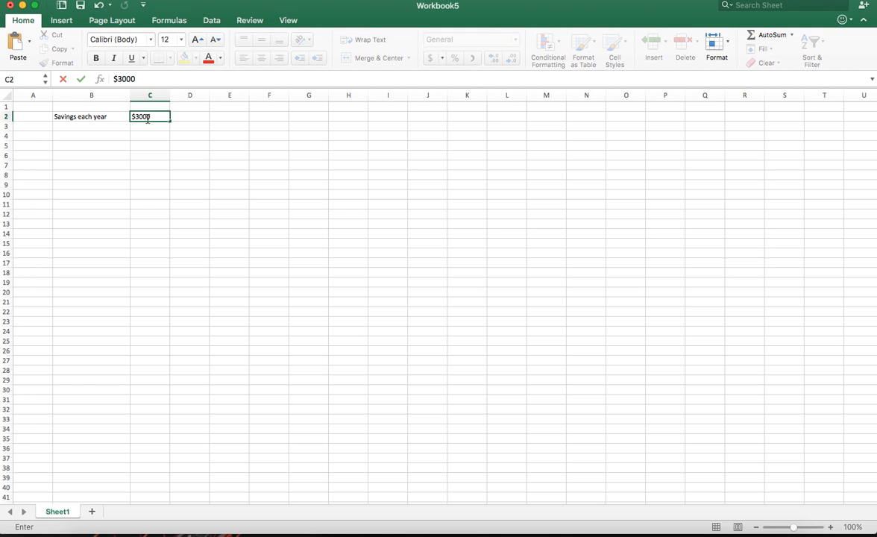
key(Return)
Enter the label "Interest rate" in cell B6 and the rate 6% in C6
click(111, 153)
text(Interest rate)
key(Tab)
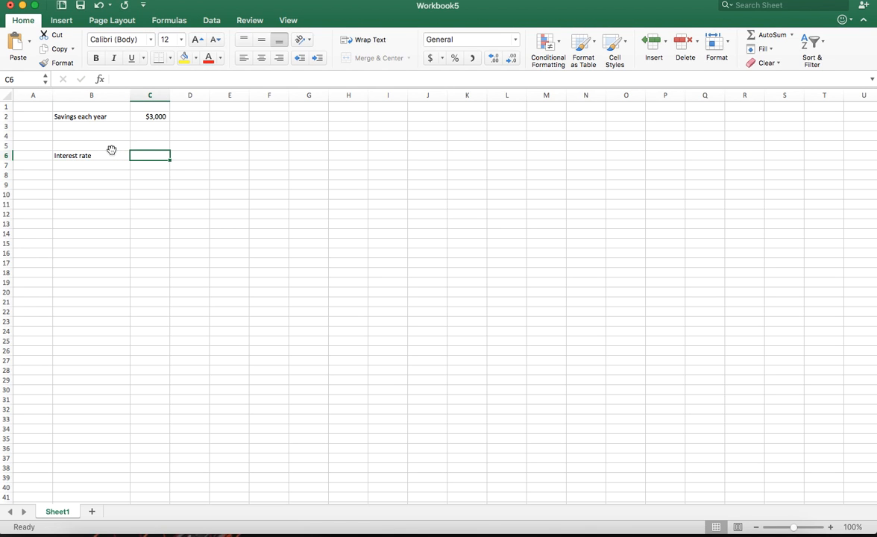
text(6%)
key(Return)
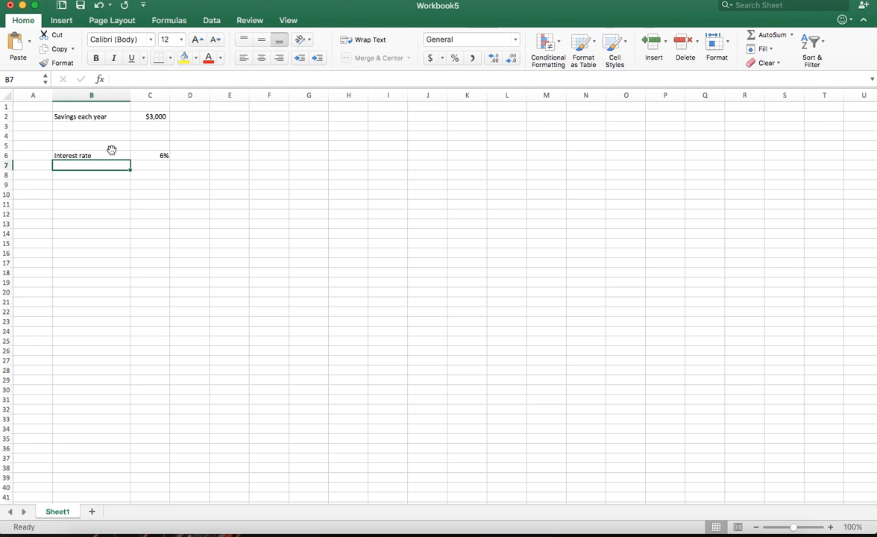
click(150, 154)
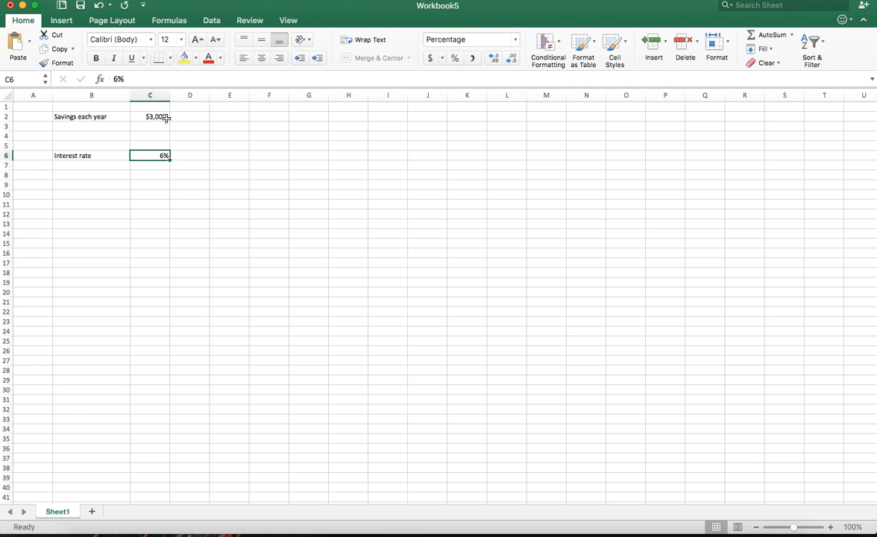
click(161, 116)
click(164, 154)
click(161, 118)
click(112, 118)
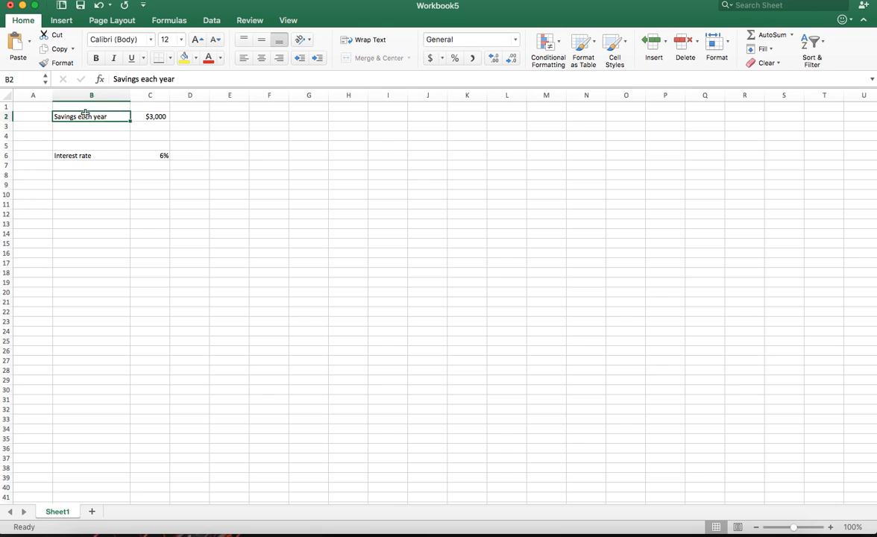
Define the name "savings" for cell C2, which holds the yearly savings amount
click(146, 117)
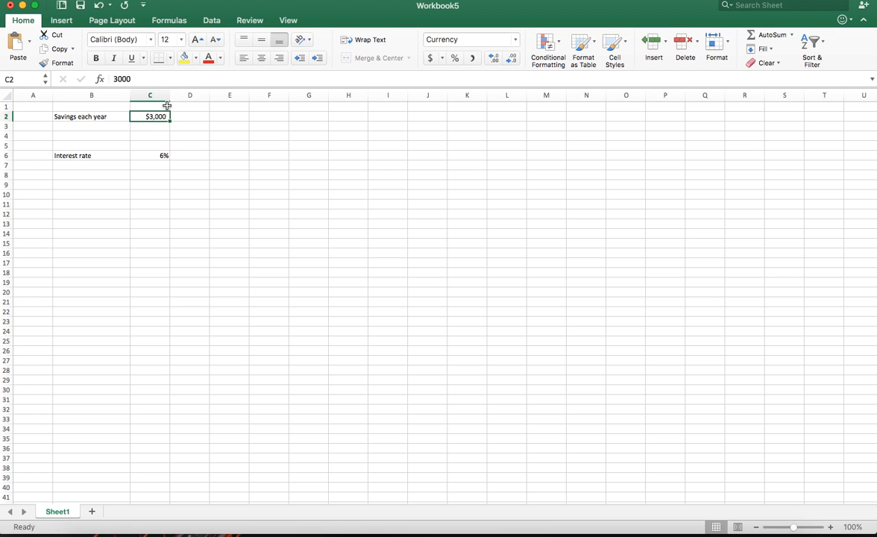
click(39, 77)
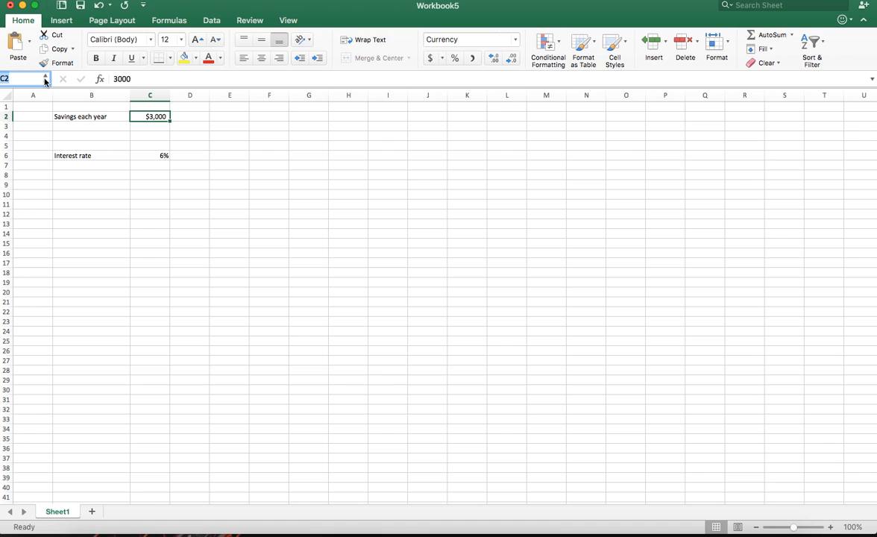
text(savings)
key(Return)
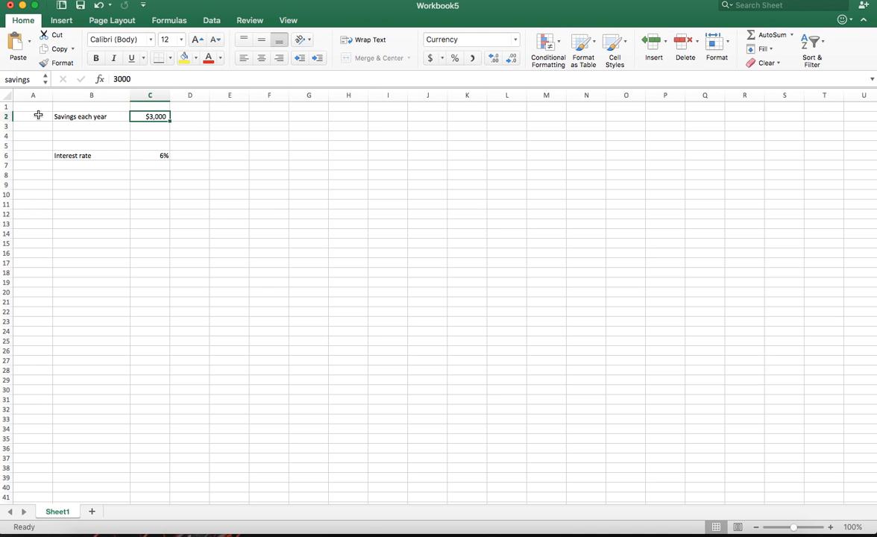
Test the formula =savings in cell G19 with the Accounting number format, and clear the cell's contents
click(313, 281)
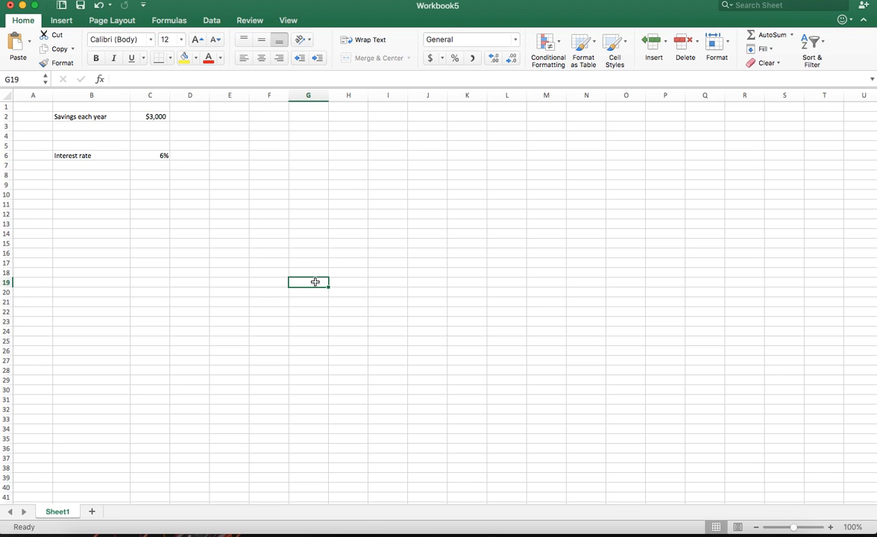
text(=savings)
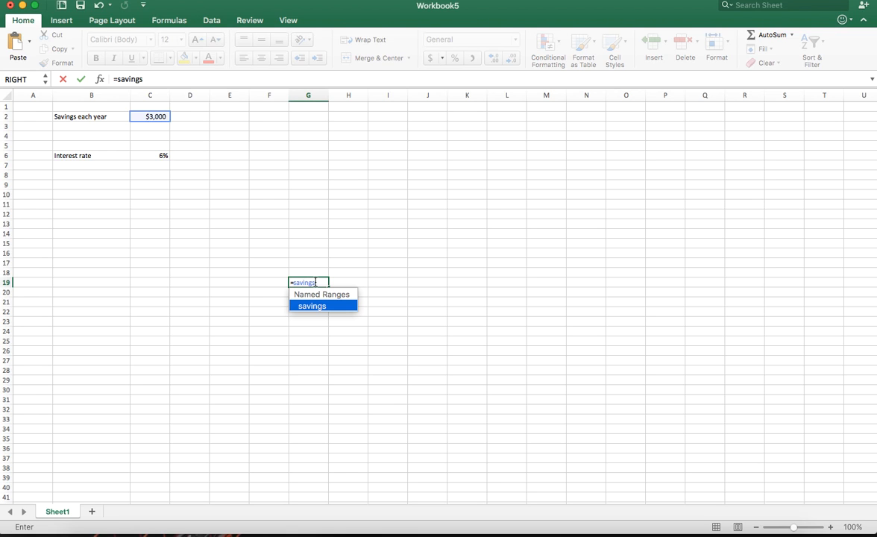
key(Return)
click(317, 282)
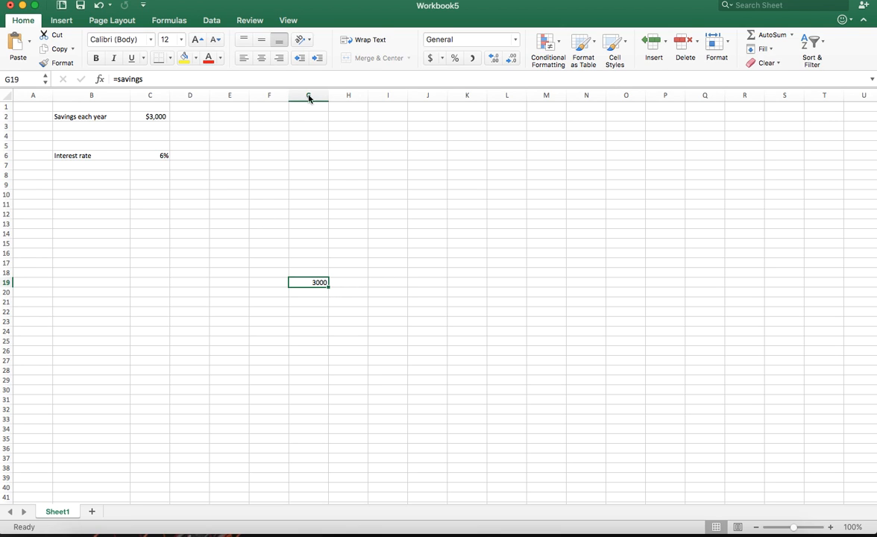
click(430, 58)
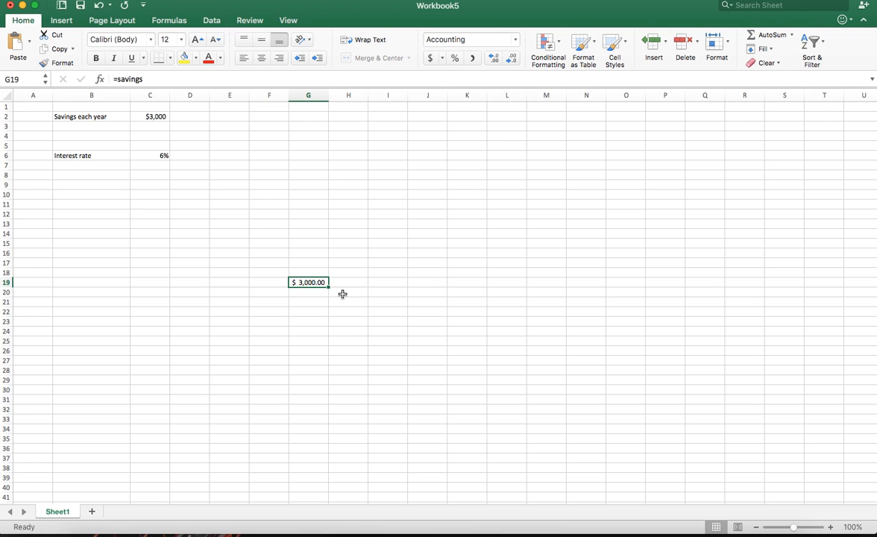
key(Delete)
click(321, 274)
Define the name "interest" for cell C6, which holds the interest rate
click(153, 116)
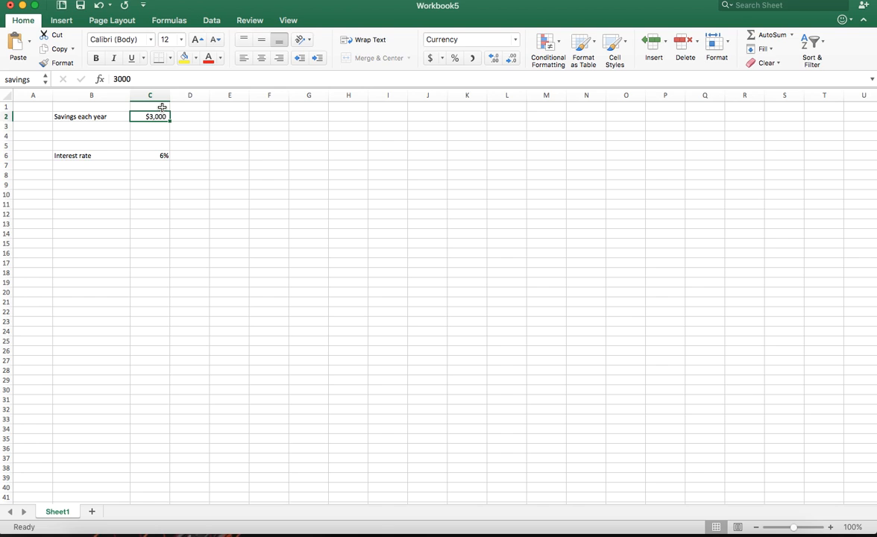
click(91, 155)
click(147, 155)
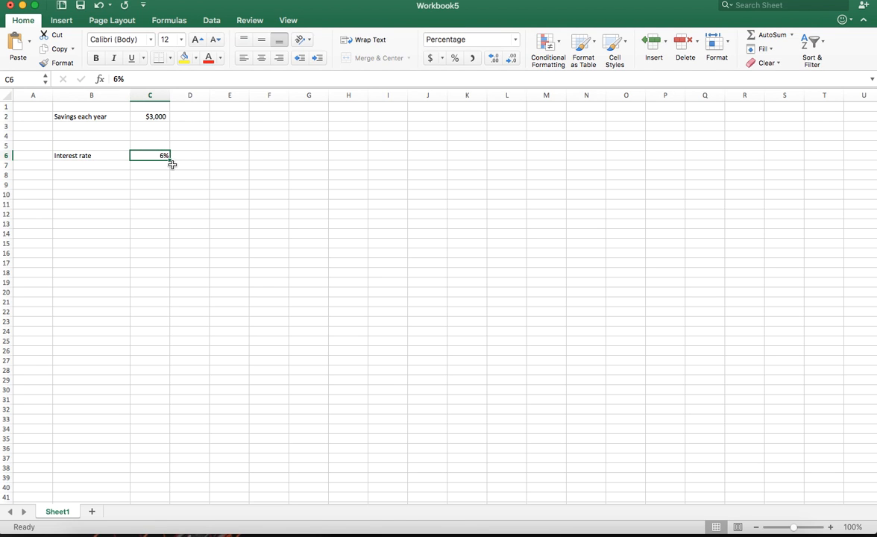
click(16, 79)
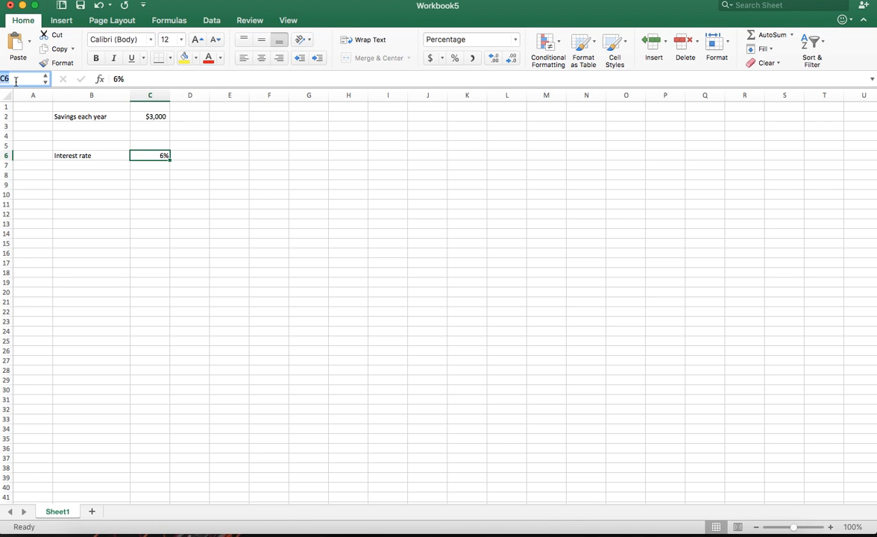
key(BackSpace)
text(interest)
key(Return)
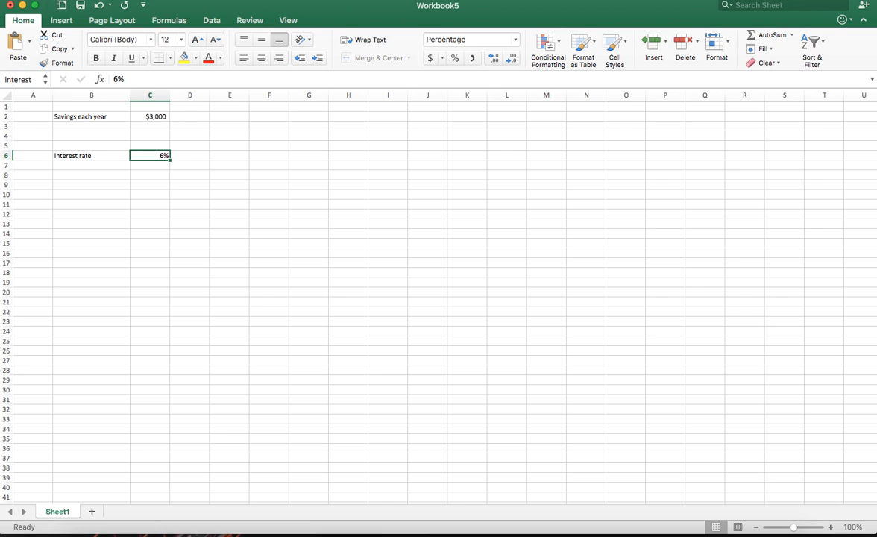
Test the formula =interest in cell E17 with the Percentage and Number formats, and clear the cell's contents
click(335, 272)
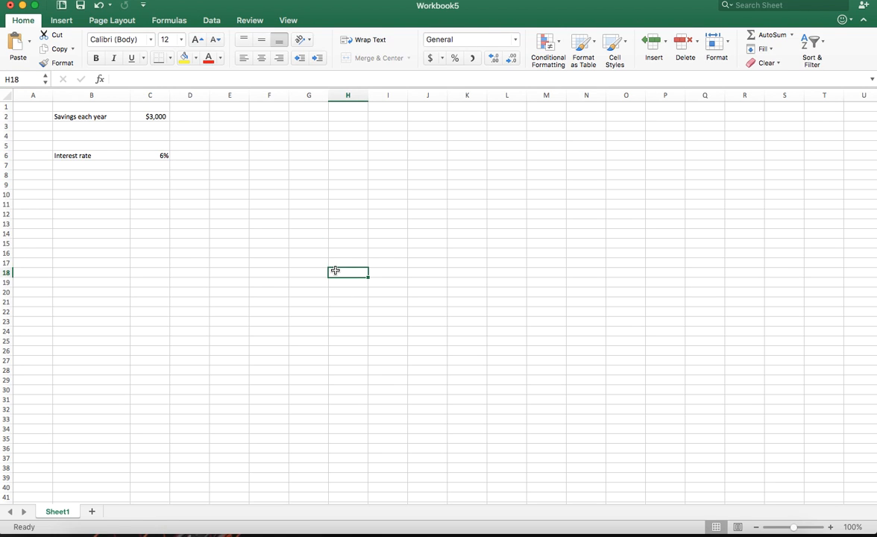
click(159, 153)
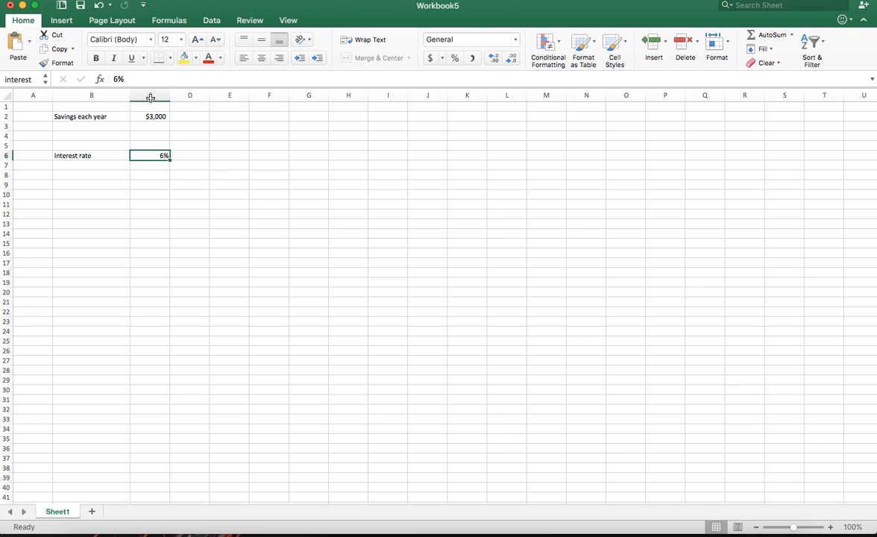
click(240, 262)
text(=interest)
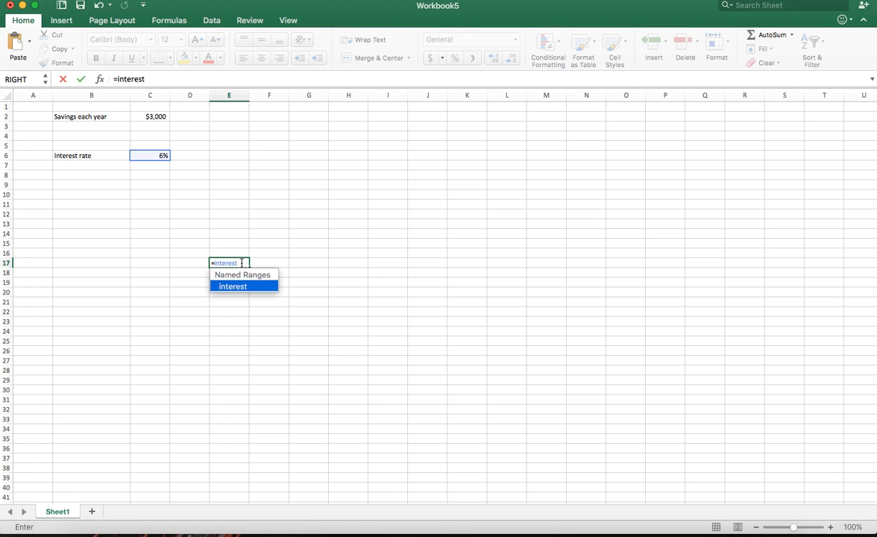
key(Return)
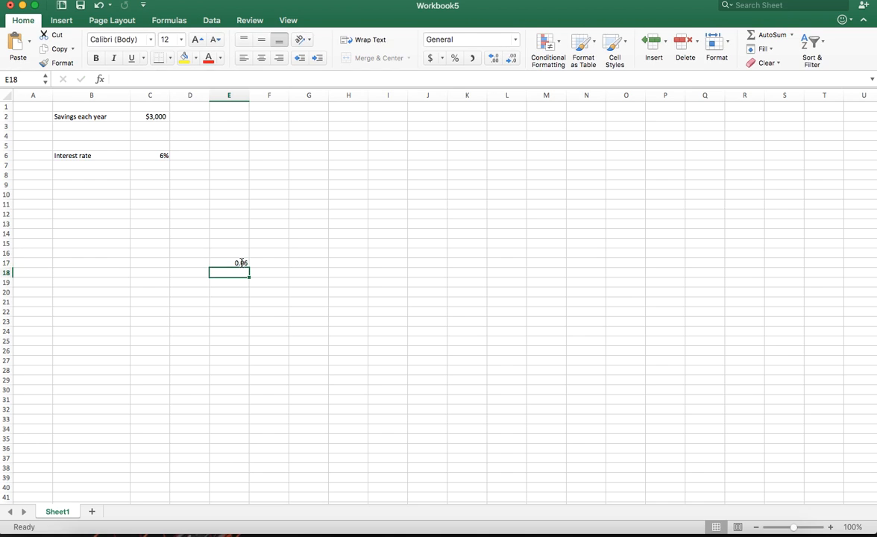
click(239, 263)
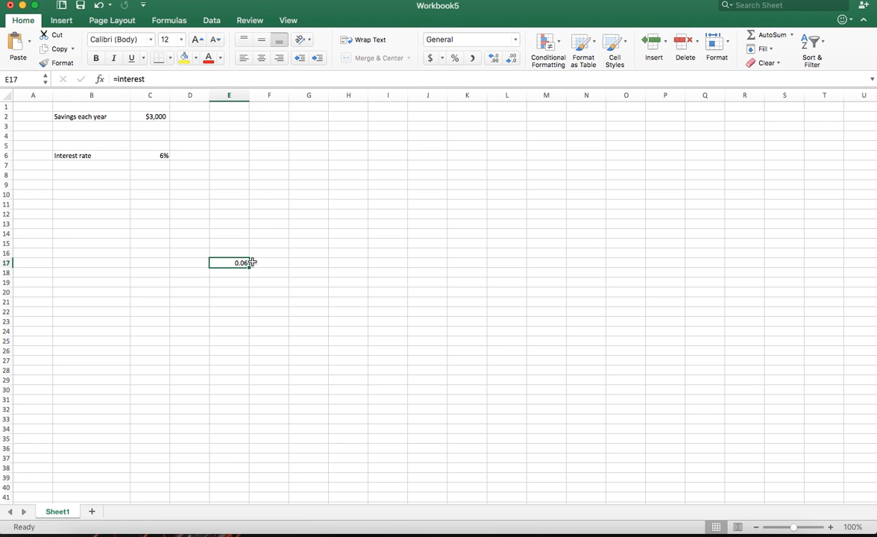
click(455, 58)
click(515, 39)
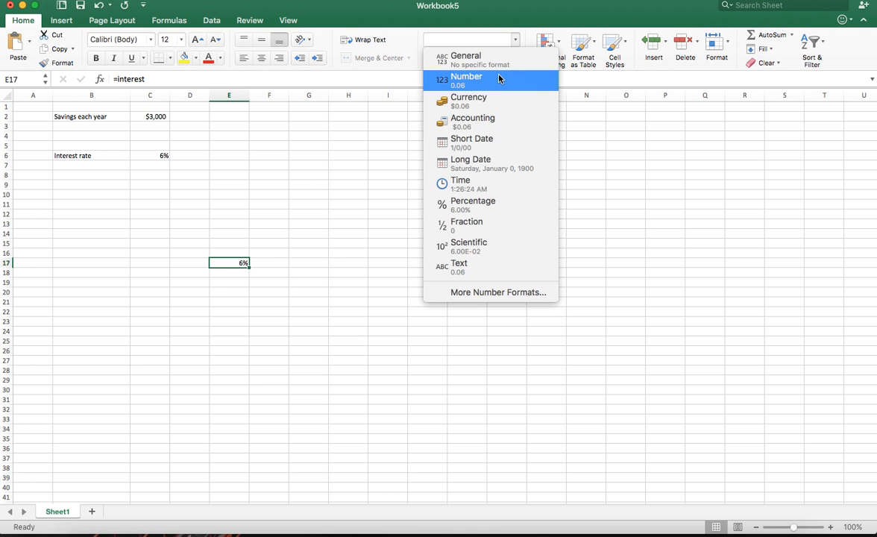
click(498, 76)
key(Delete)
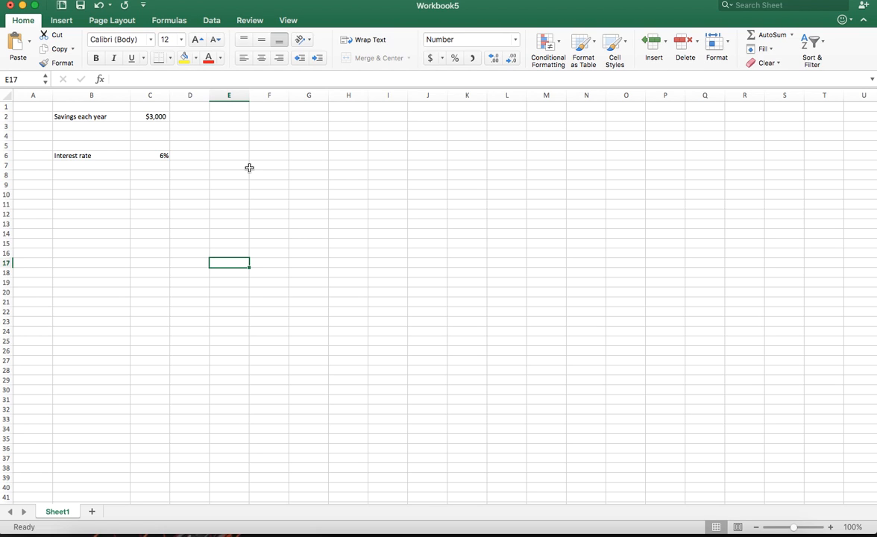
click(299, 242)
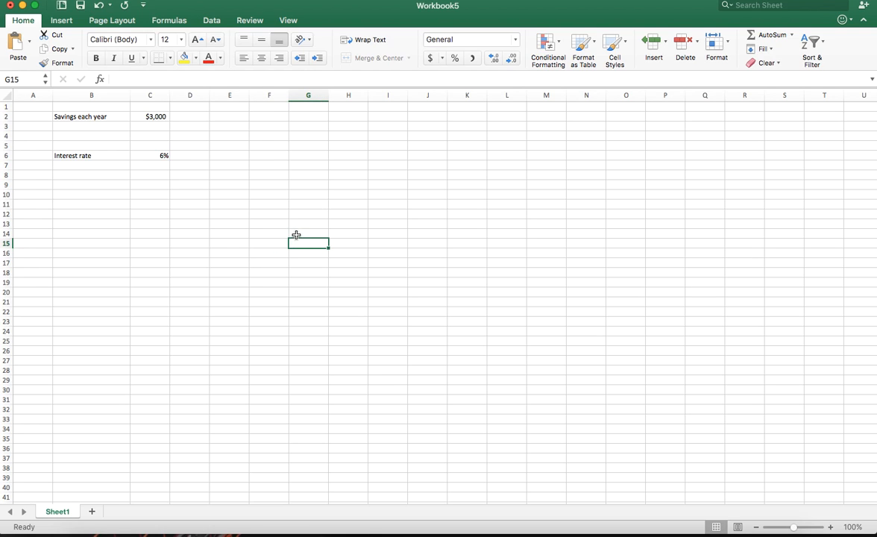
click(269, 224)
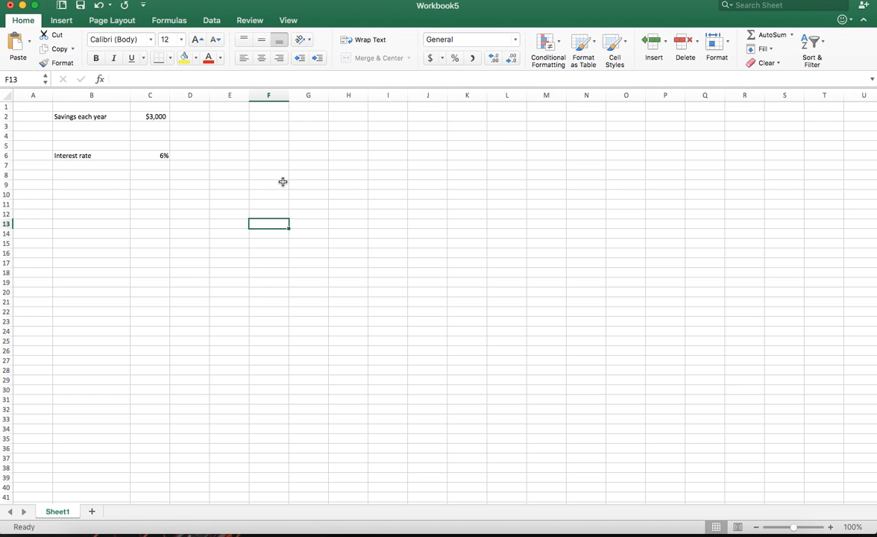
click(278, 215)
scroll(275, 230, down, 2)
scroll(274, 187, down, 1)
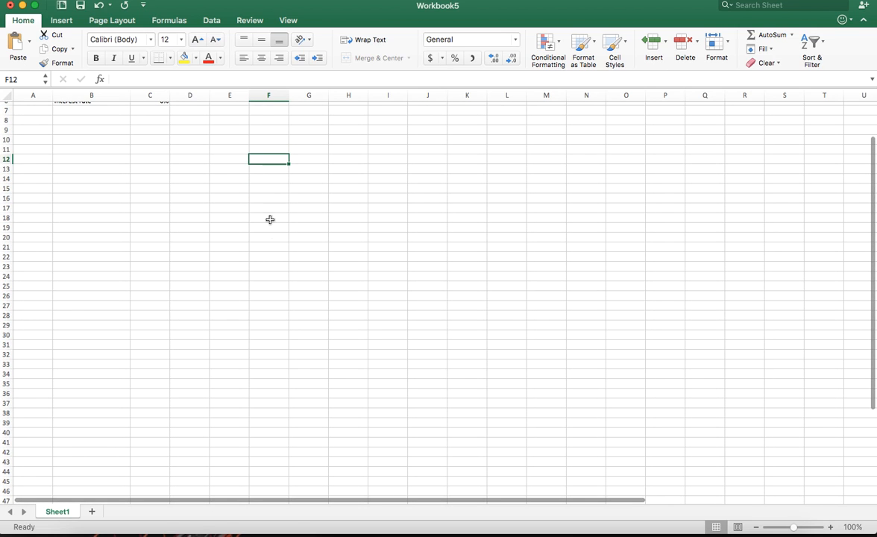
scroll(276, 425, down, 8)
scroll(271, 316, up, 10)
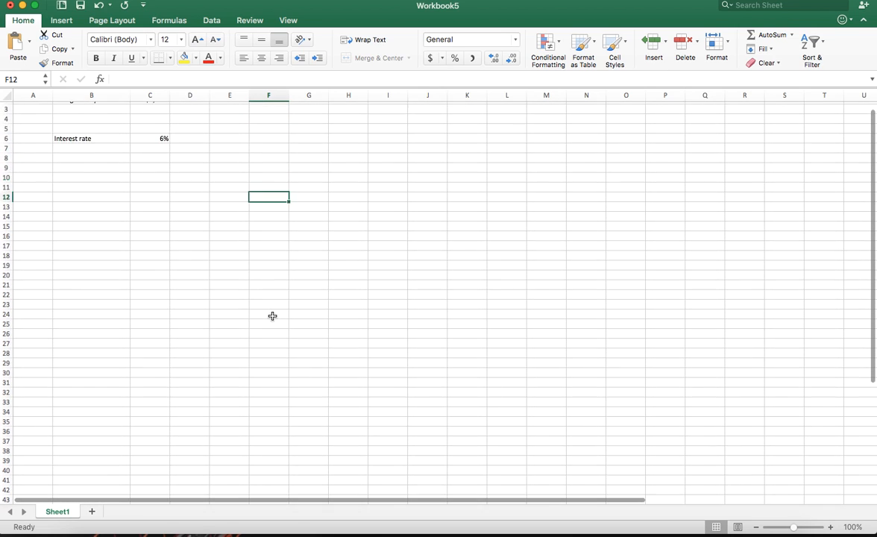
scroll(273, 316, up, 1)
click(268, 204)
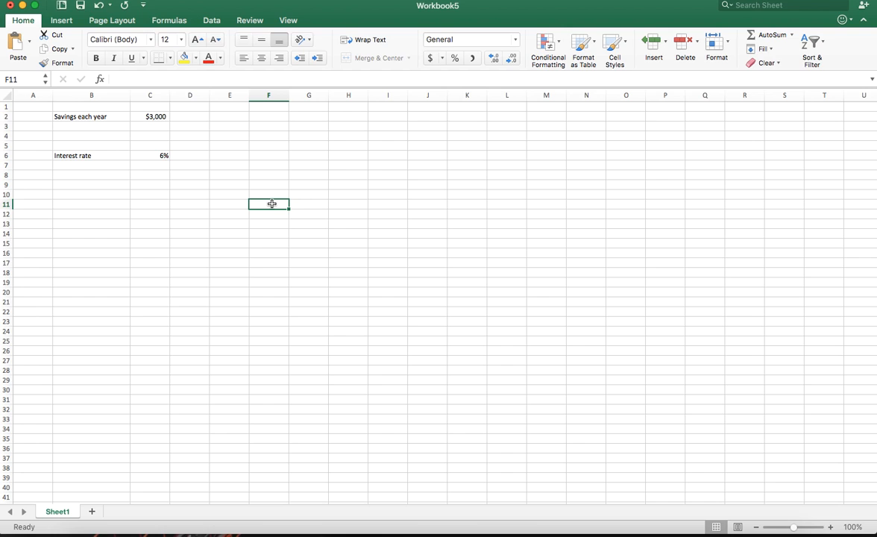
Enter the starting year numbers 1, 2 and 3 in cells F10 to F12
click(273, 194)
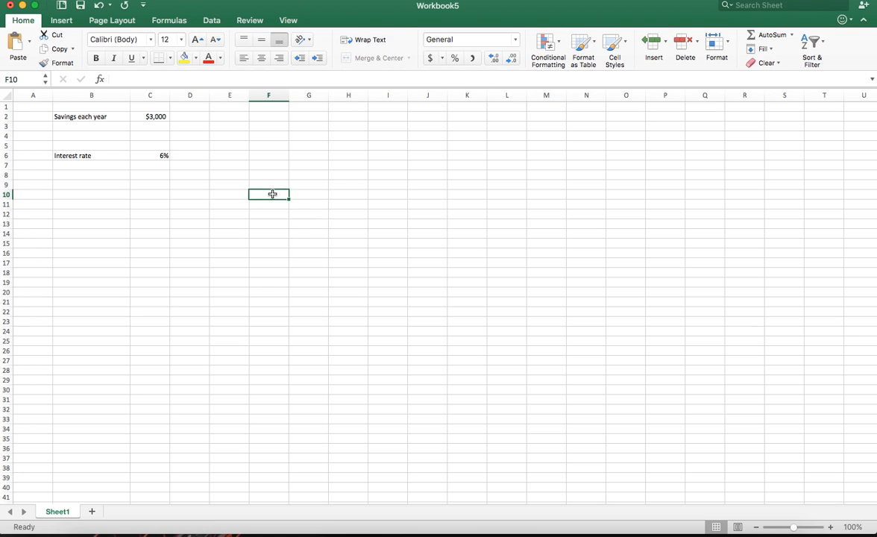
text(1)
key(Return)
text(2)
key(Return)
text(3)
click(298, 227)
Extend the number series in F10:F12 down column F to 40 in cell F49
drag(286, 195, 285, 211)
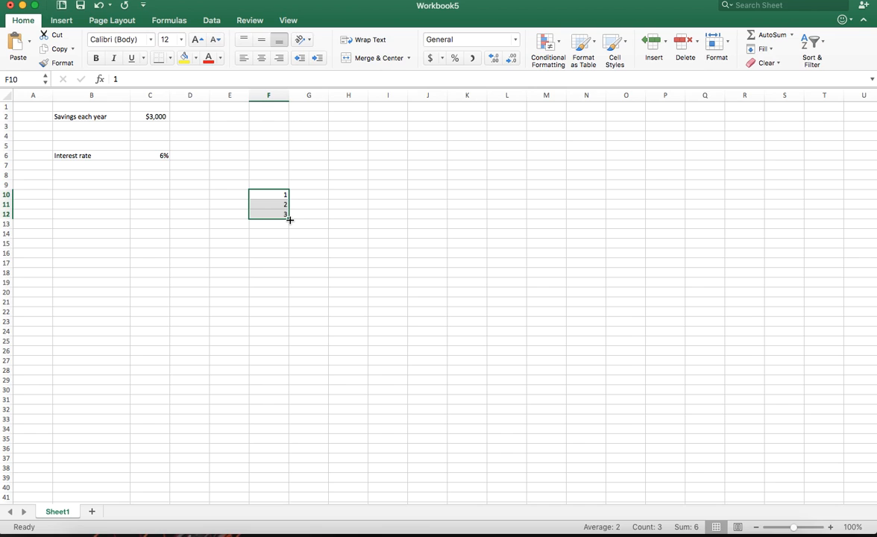
drag(290, 220, 291, 490)
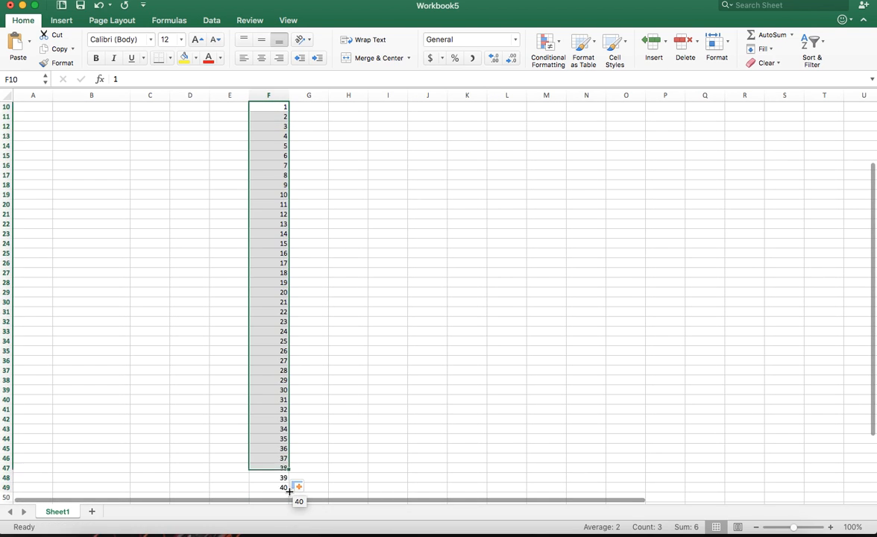
scroll(306, 335, up, 3)
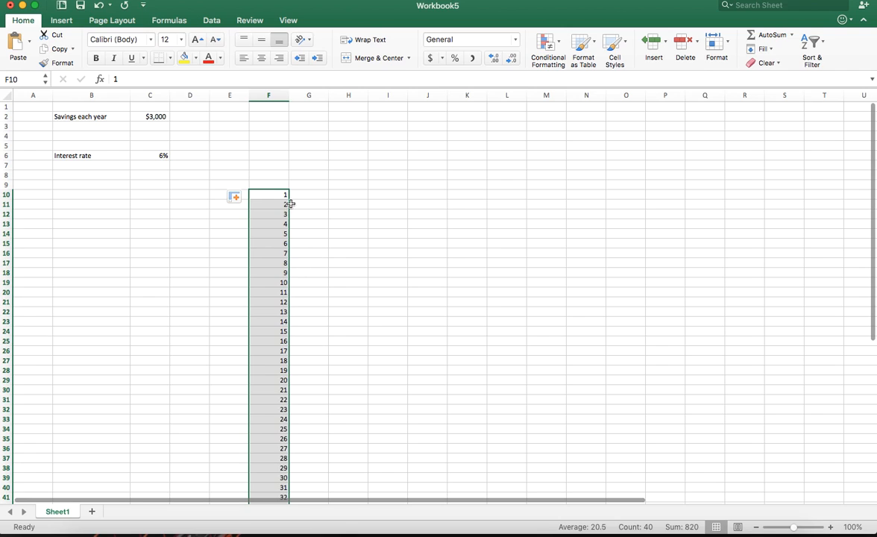
drag(285, 195, 285, 210)
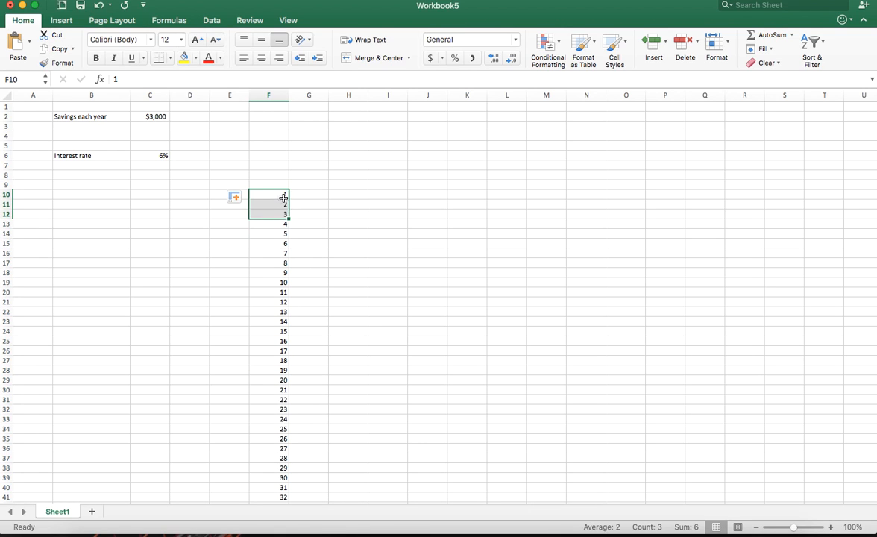
scroll(288, 304, down, 3)
scroll(291, 308, up, 3)
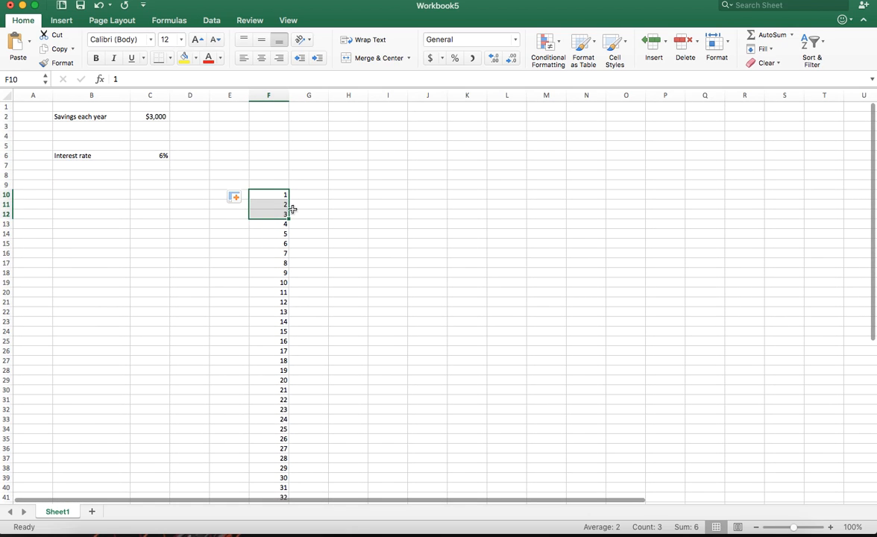
scroll(302, 293, down, 2)
scroll(302, 293, down, 1)
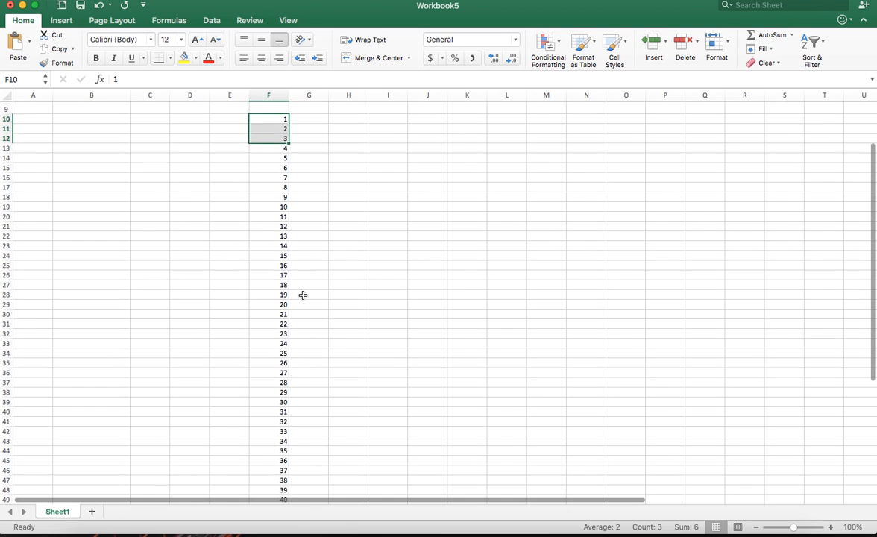
scroll(303, 294, up, 3)
Enter the sample numbers 2, 4, 6 and 8 in cells K18 to K21
click(436, 263)
click(458, 273)
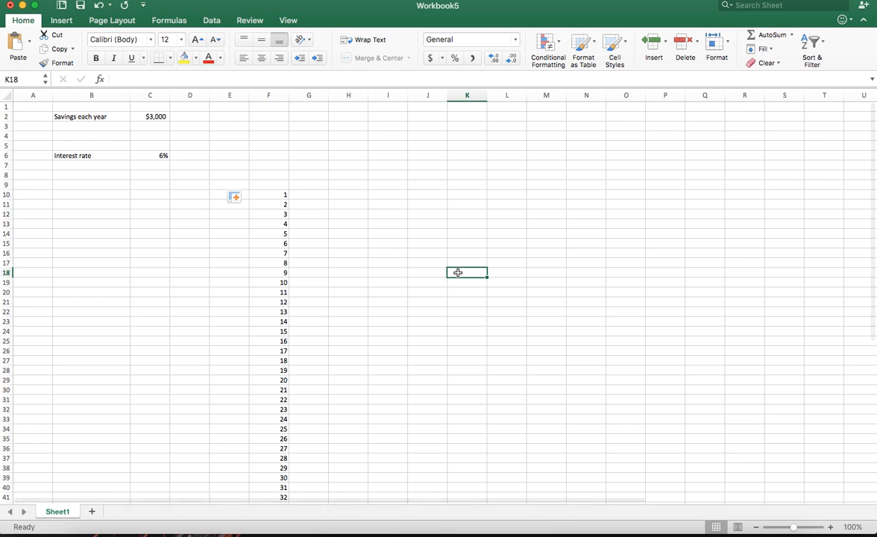
text(2)
key(Return)
text(4)
key(Return)
text(6)
key(Return)
text(8)
key(Return)
Test extending the even-number series down column K from K18, and clear the sample cells
click(461, 271)
click(472, 300)
drag(470, 273, 483, 393)
click(479, 313)
click(480, 322)
click(480, 331)
click(480, 359)
drag(480, 273, 476, 386)
key(Delete)
Test extending the sample series 1, 4, 7 from cell L16 down to L27, and clear those cells
click(503, 253)
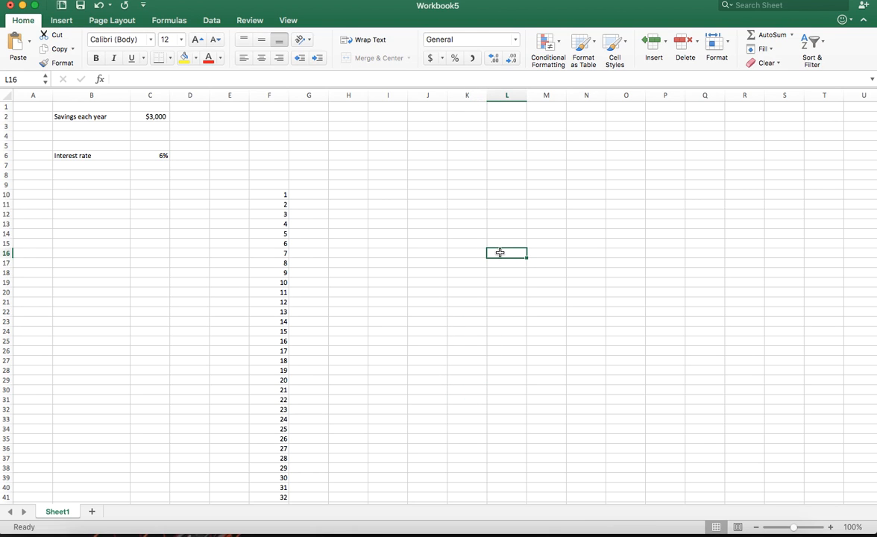
text(1)
key(Return)
text(4)
key(Return)
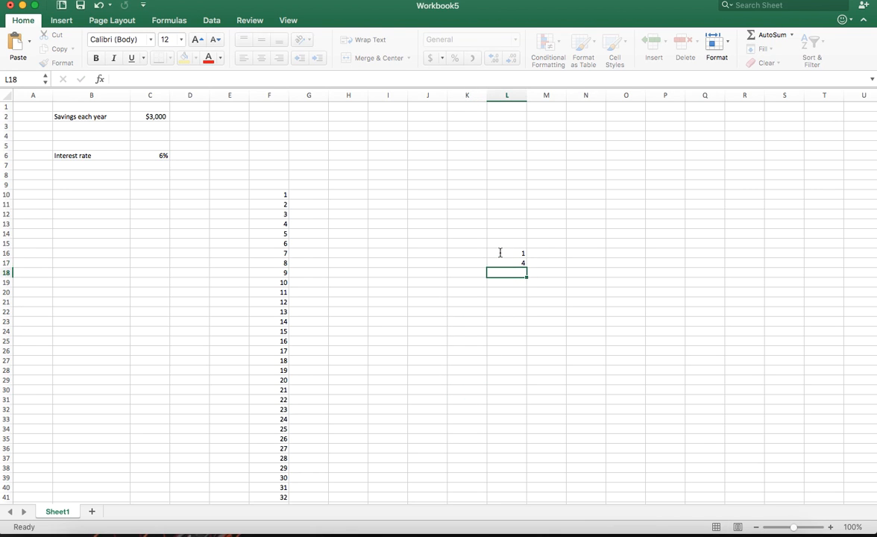
text(7)
key(Return)
drag(504, 252, 534, 363)
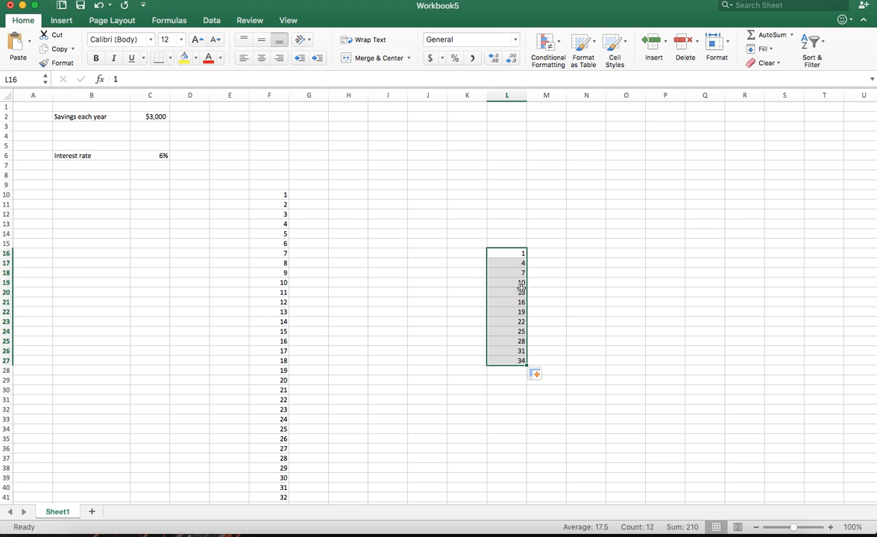
key(Delete)
click(459, 282)
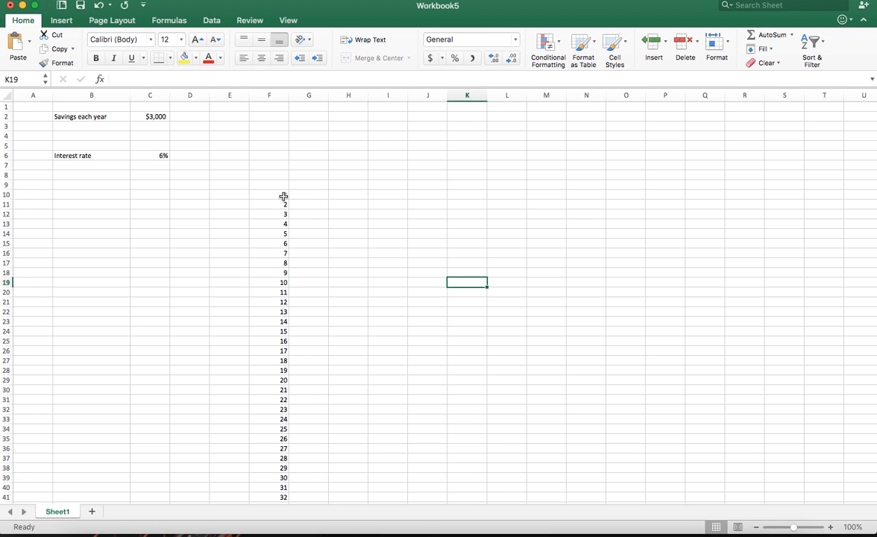
Examine the year numbers in column F from the first year to the last
drag(286, 196, 284, 245)
click(285, 253)
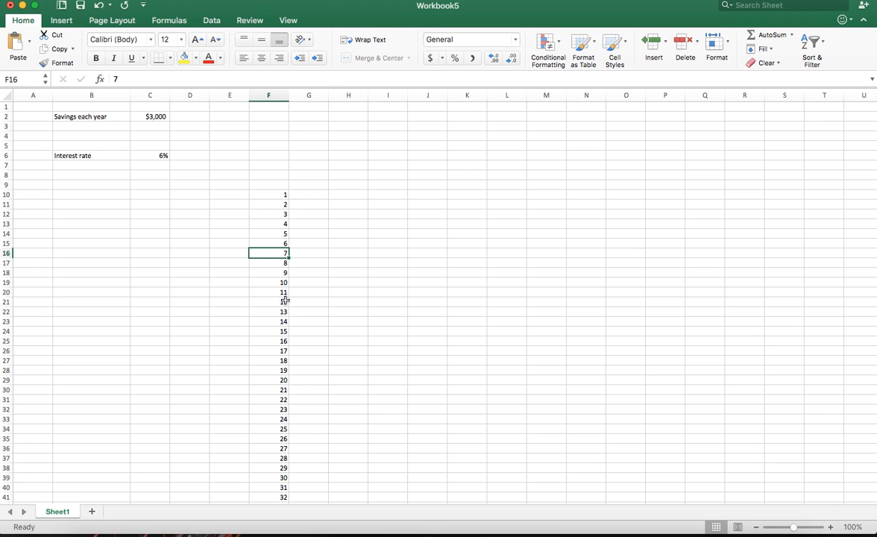
click(278, 193)
scroll(290, 230, down, 5)
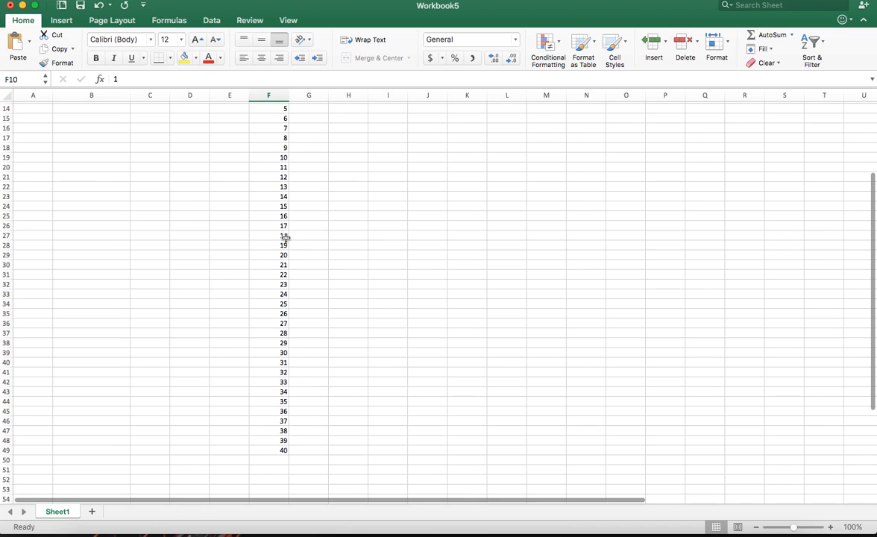
click(285, 323)
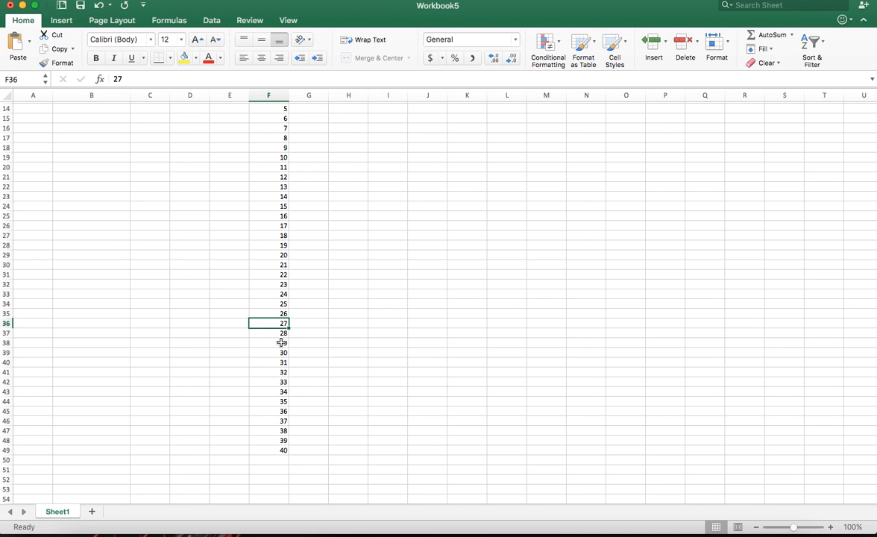
click(282, 450)
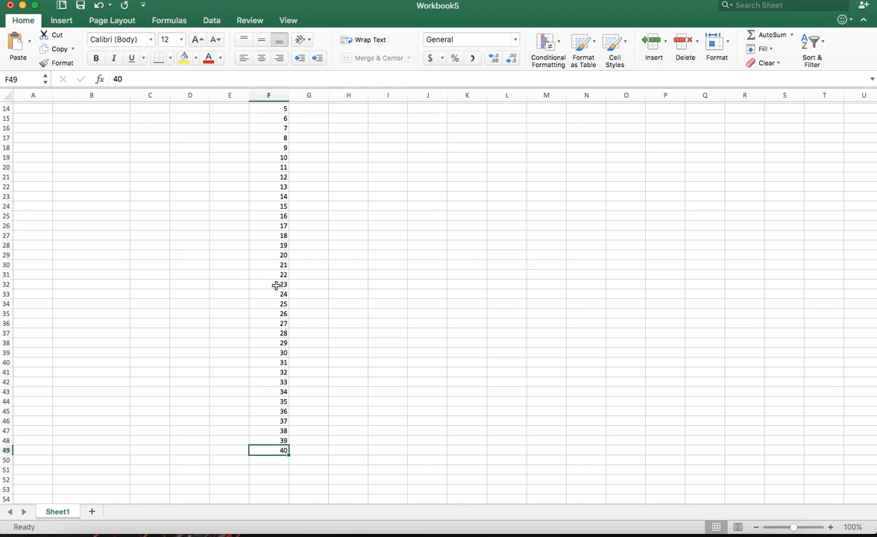
scroll(278, 276, up, 3)
scroll(279, 298, down, 4)
scroll(306, 403, down, 1)
Widen column G next to the year numbers
click(298, 408)
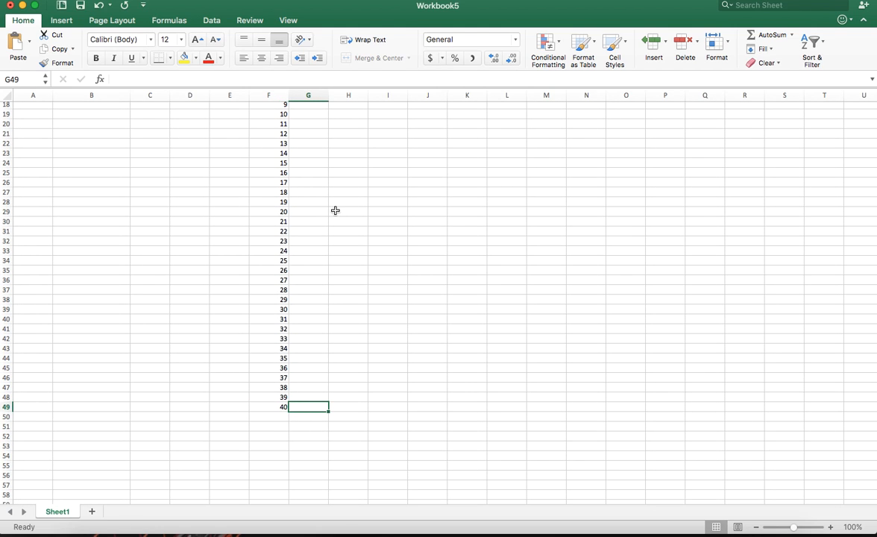
drag(331, 100, 344, 98)
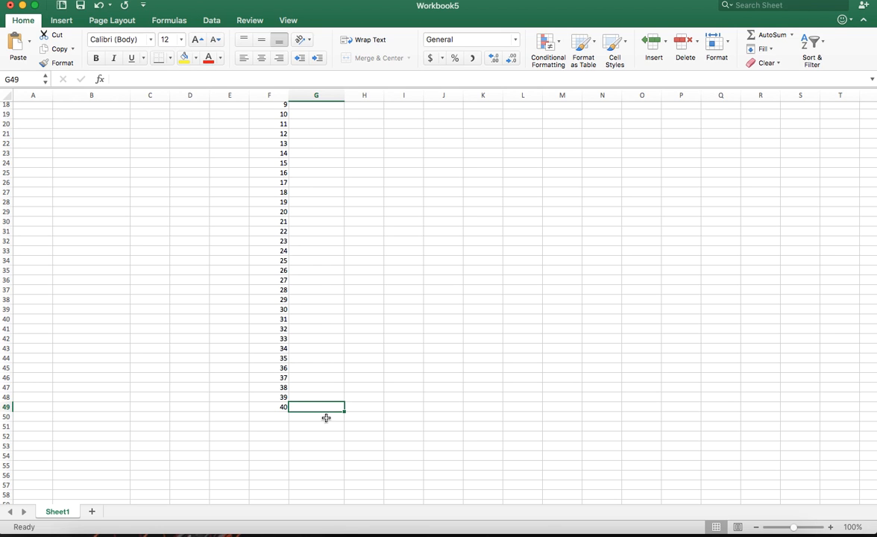
scroll(309, 405, up, 6)
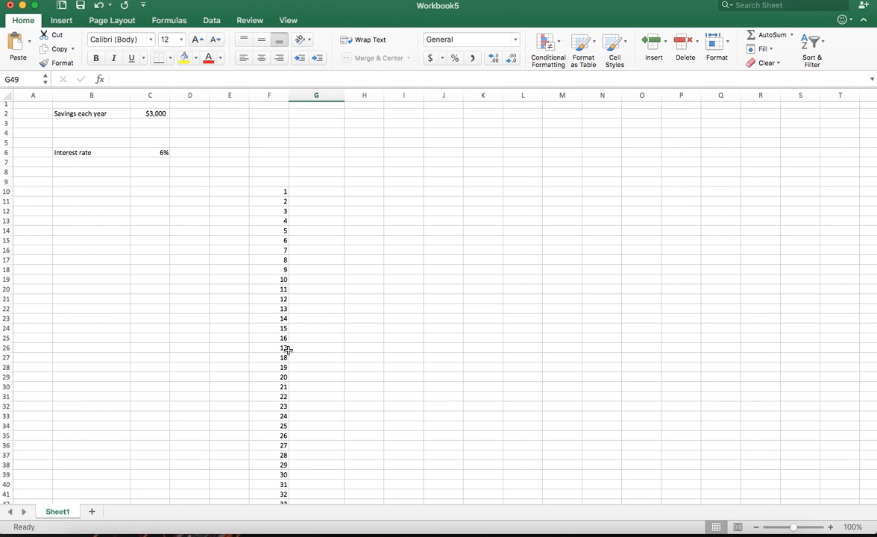
Enter the starting year 0 in cell F9, above the year series
click(159, 153)
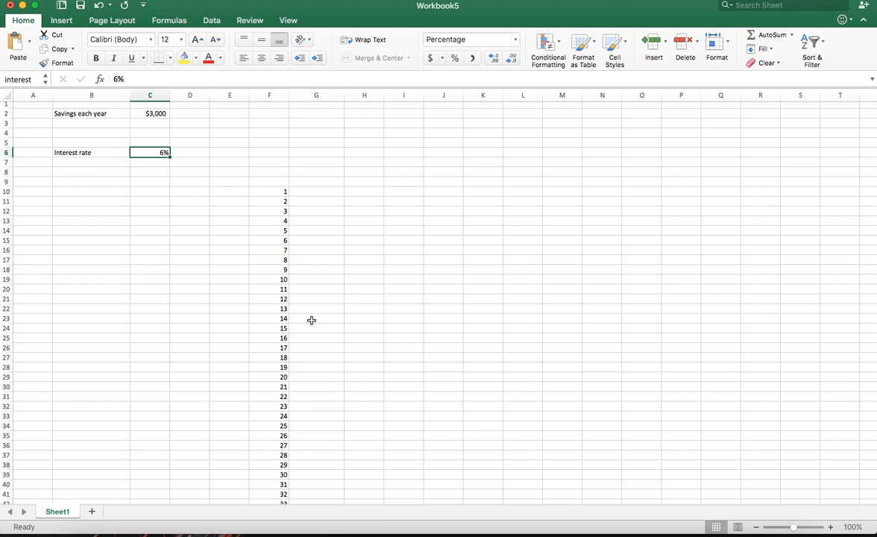
click(283, 183)
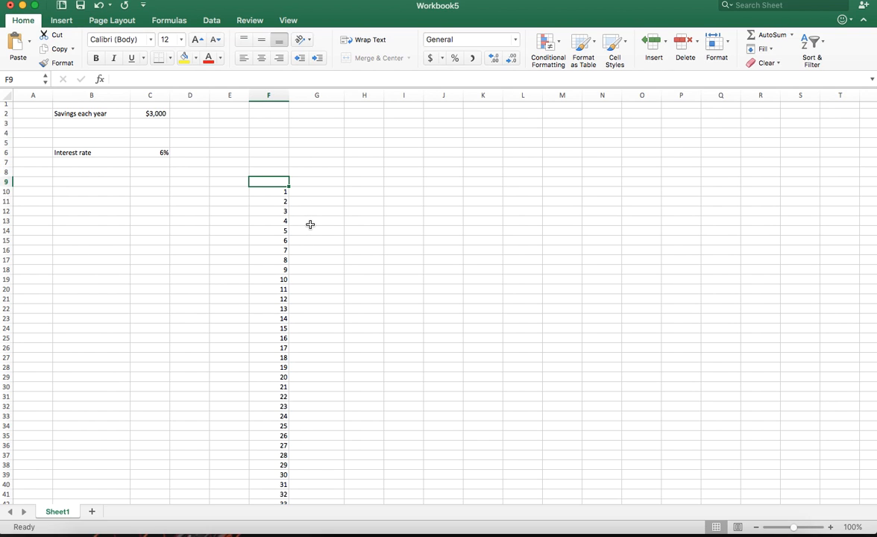
click(308, 204)
click(282, 182)
text(0)
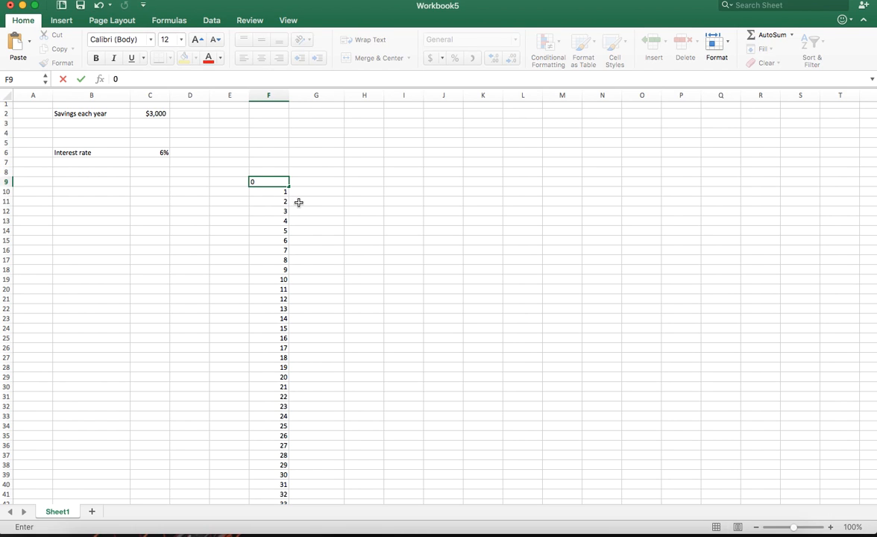
click(298, 200)
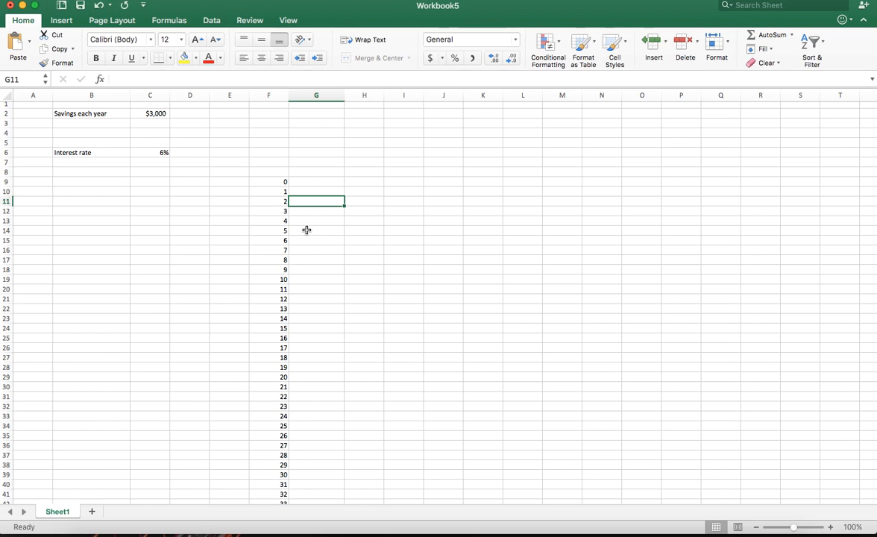
Enter the starting savings amount 3000 in cell G9 beside year 0
click(310, 185)
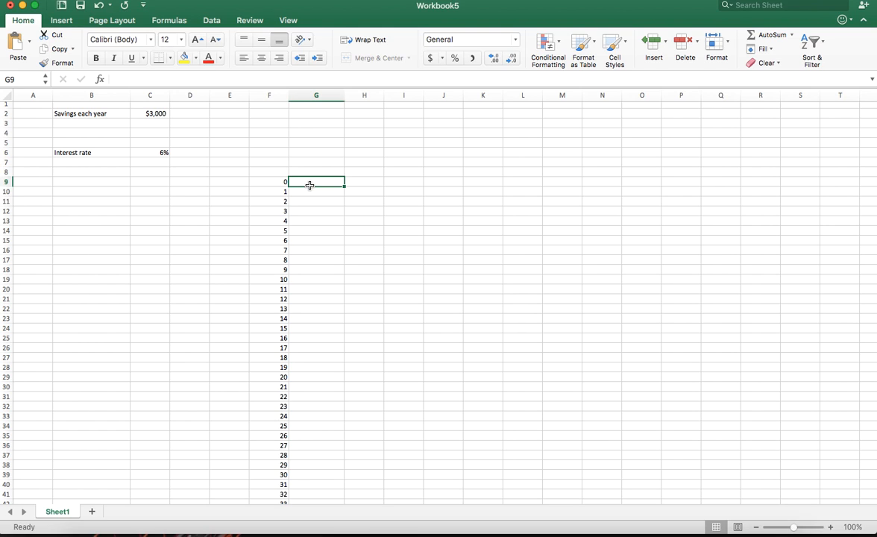
text(3000)
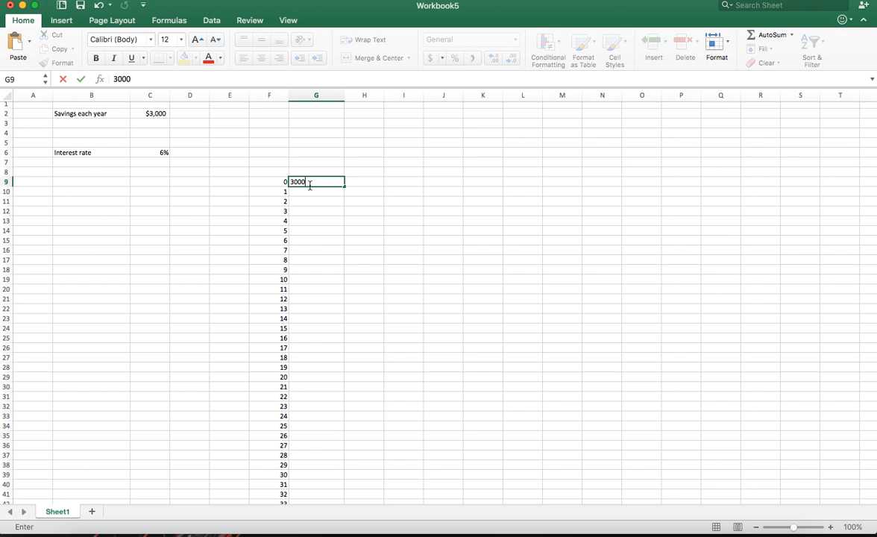
key(Return)
Replace the fixed amount in cell G9 with the formula =savings
click(319, 183)
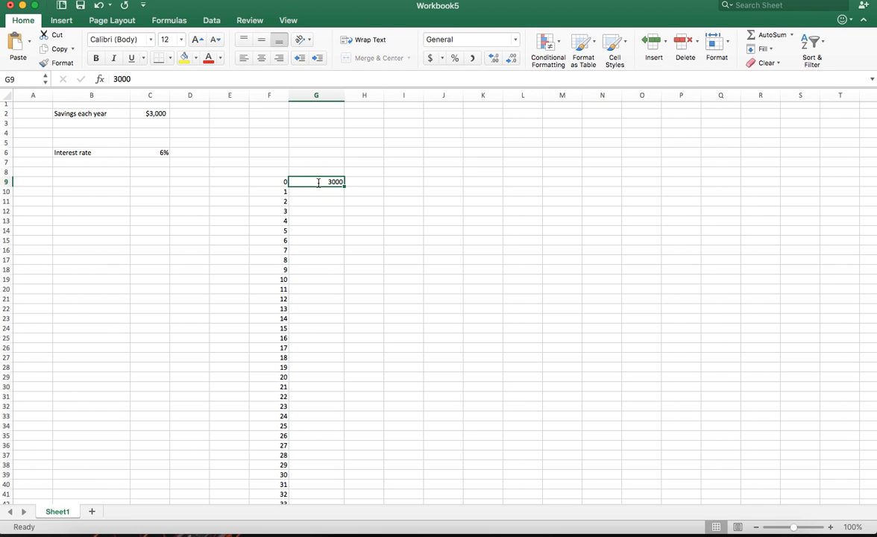
text(=)
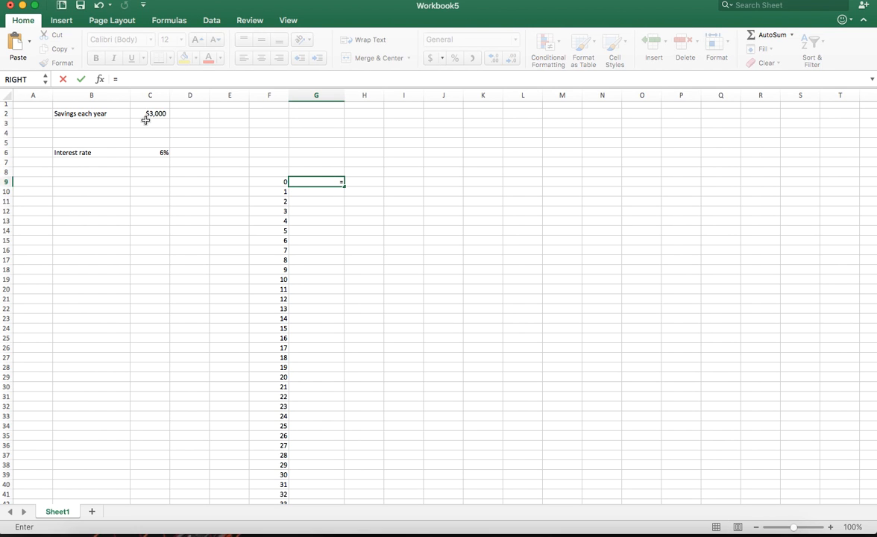
text(savings)
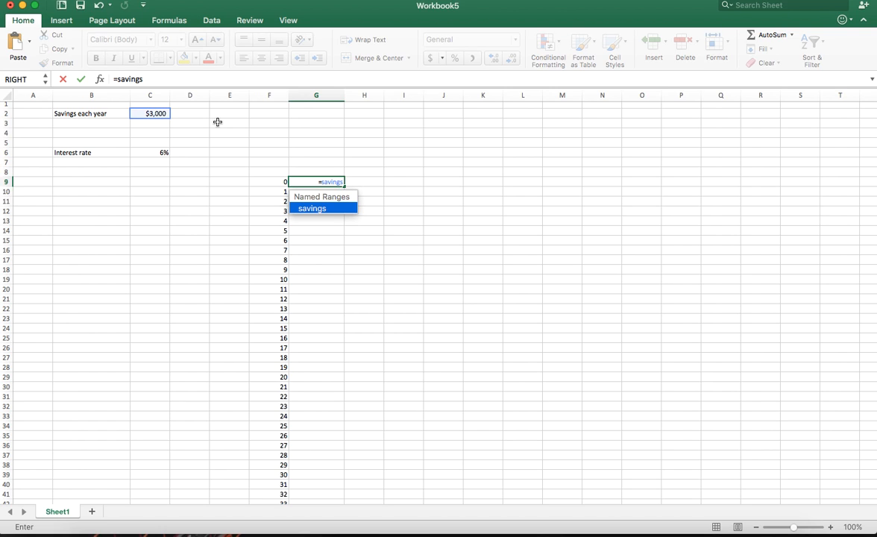
key(Return)
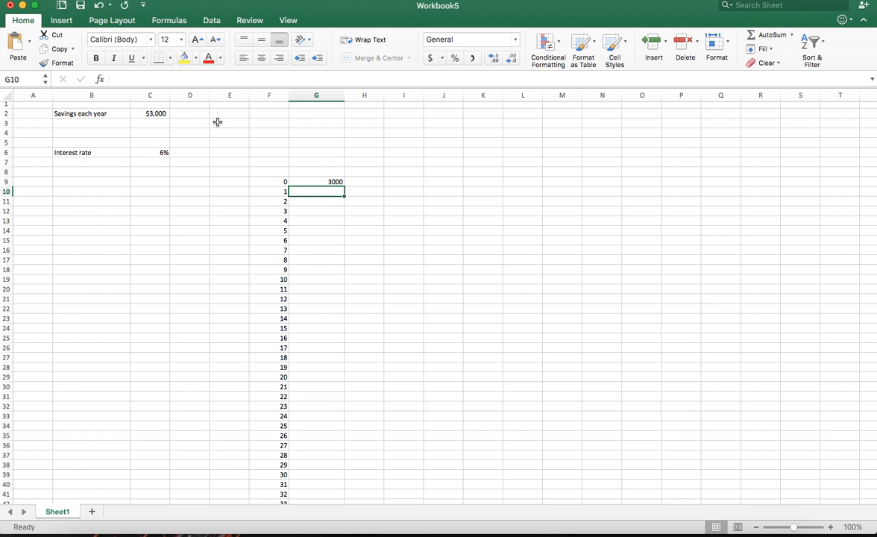
click(334, 181)
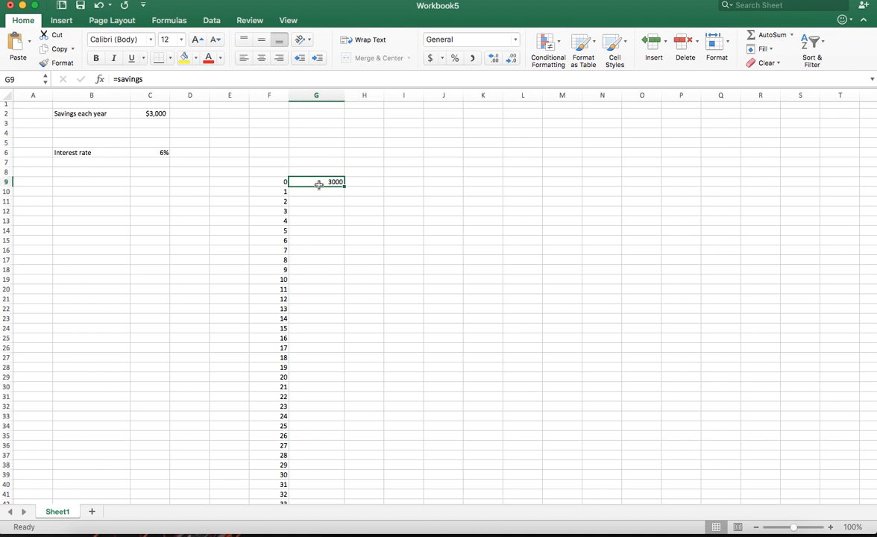
click(275, 183)
click(293, 182)
click(272, 182)
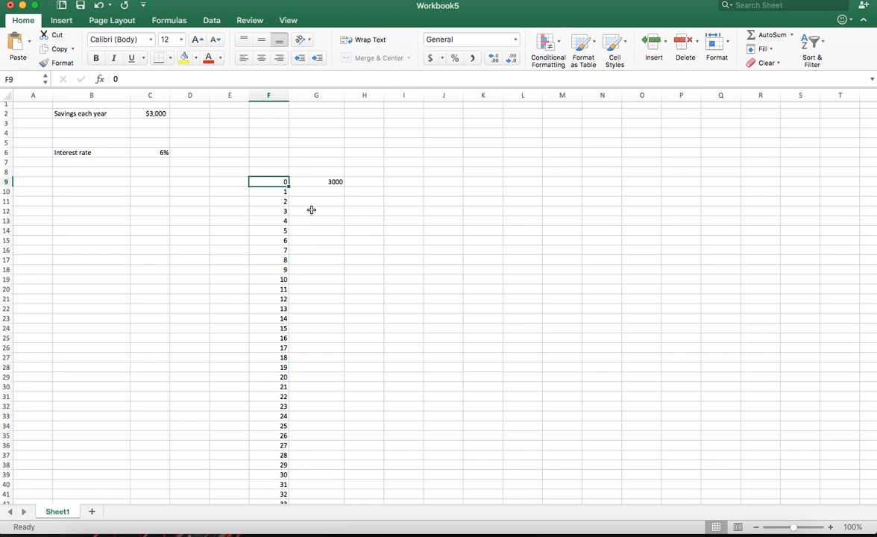
click(283, 191)
click(282, 202)
click(286, 193)
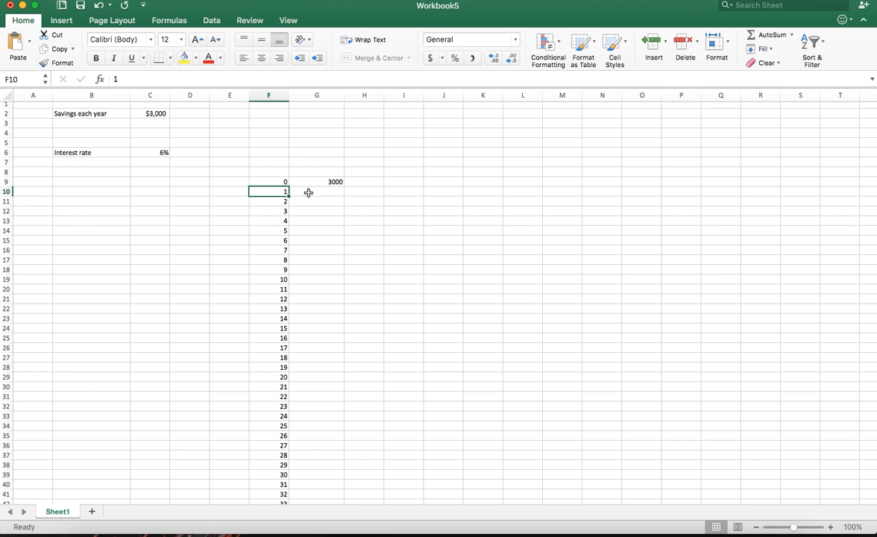
Enter the year 1 balance formula =G9+G9*interest+savings in cell G10
click(313, 194)
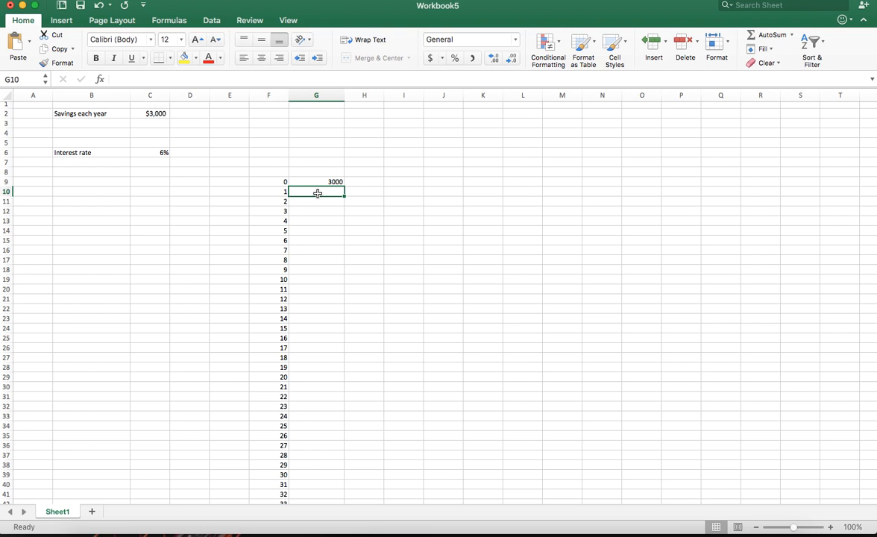
text(=)
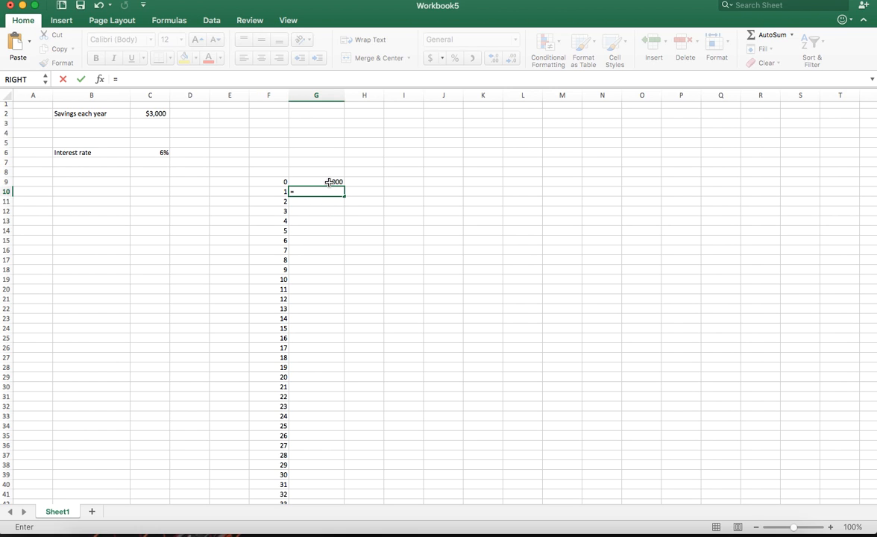
click(329, 182)
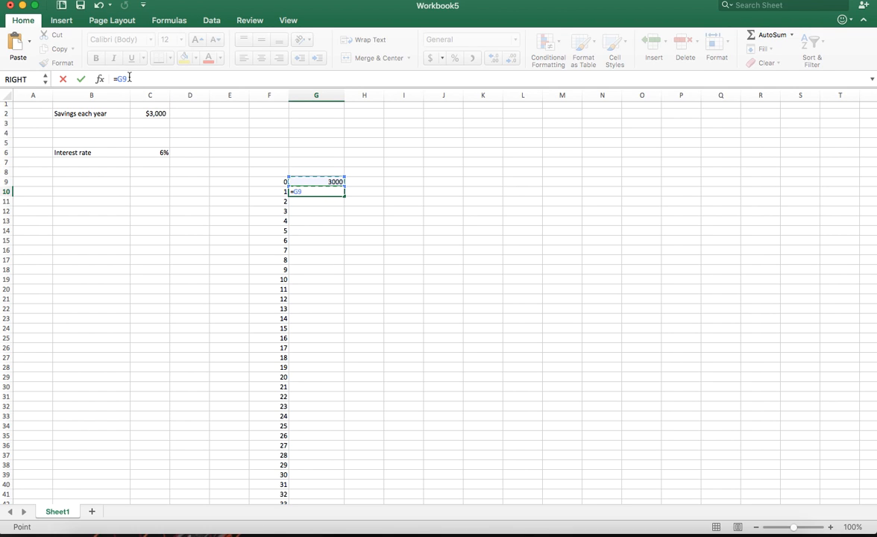
click(152, 77)
click(320, 183)
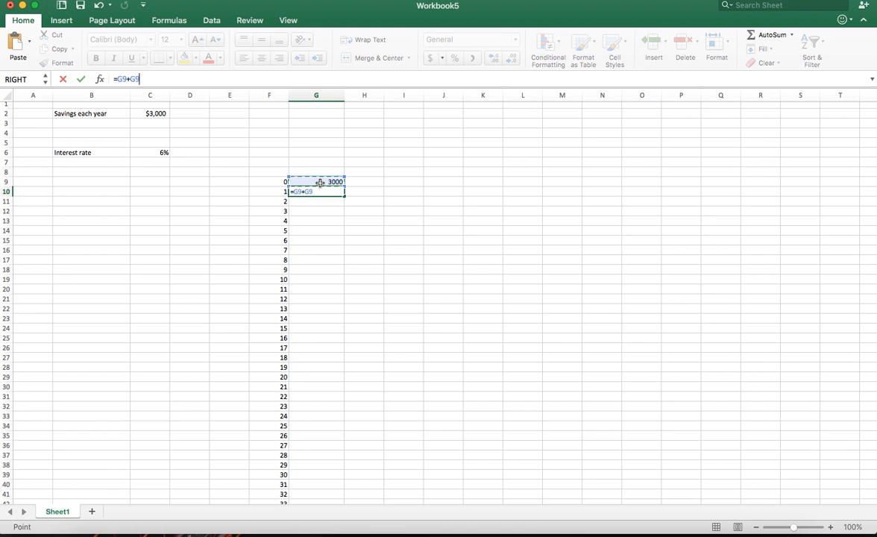
text(*interest)
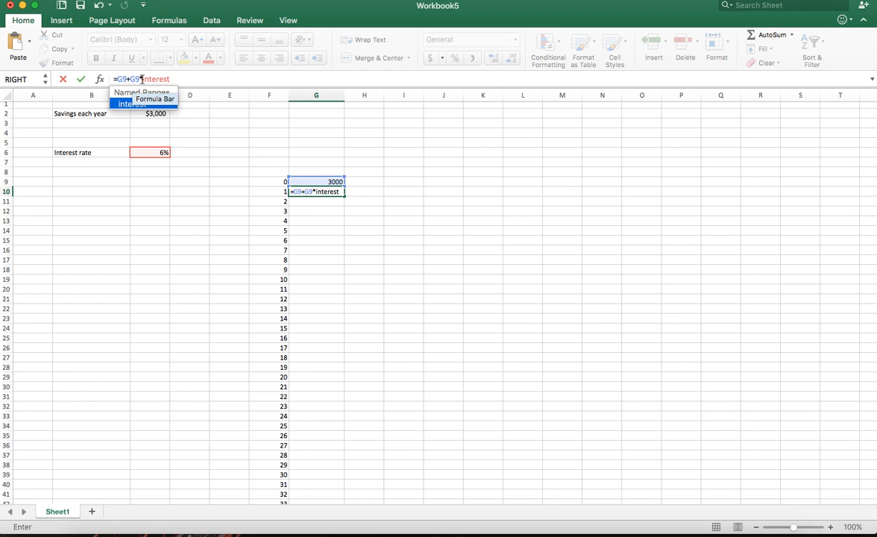
click(179, 79)
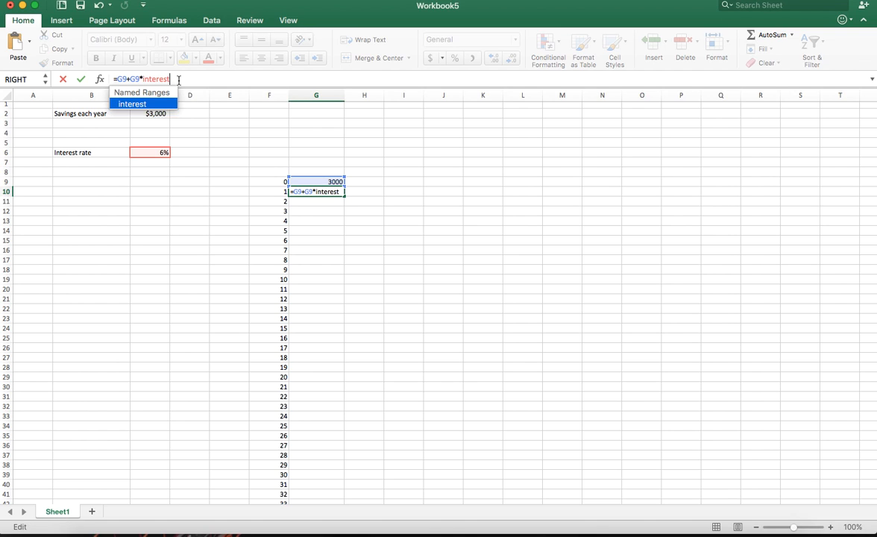
text(+)
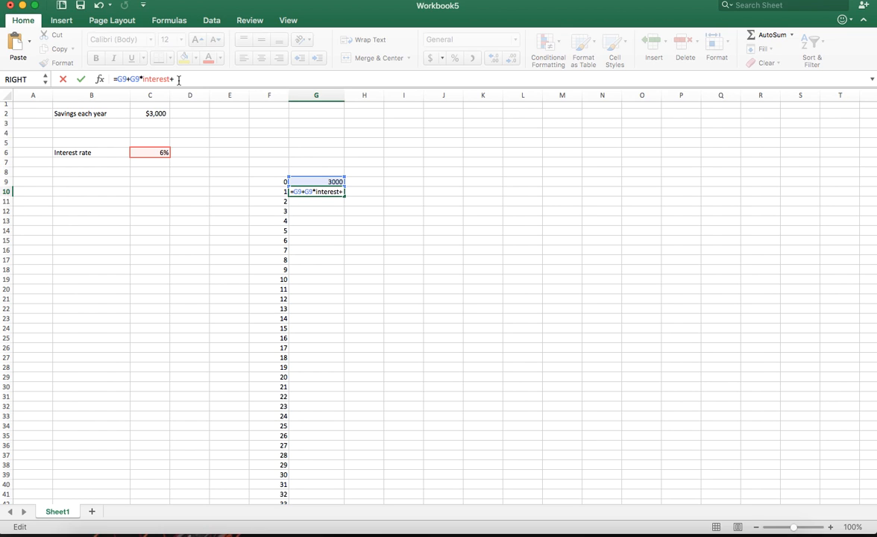
text(savings)
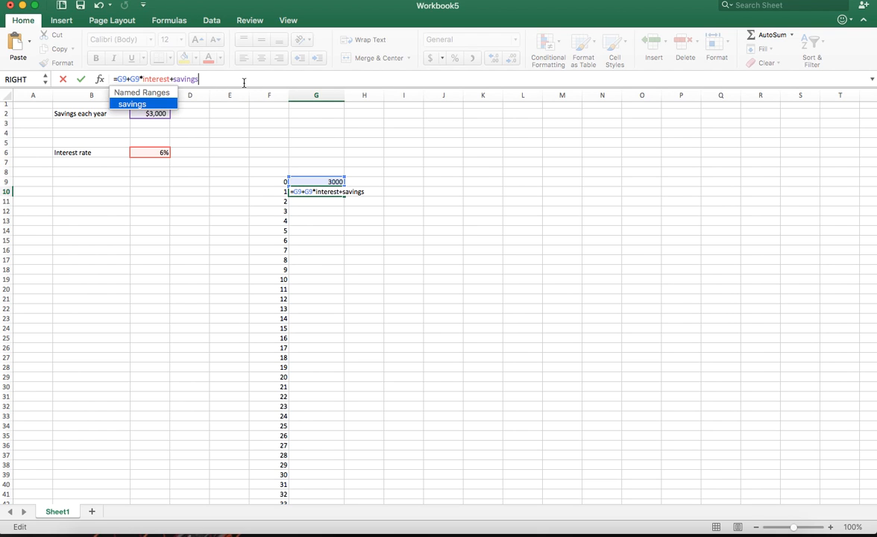
key(Return)
Examine the formula references in cell G10 and how far down the year series extends beside column G
click(339, 192)
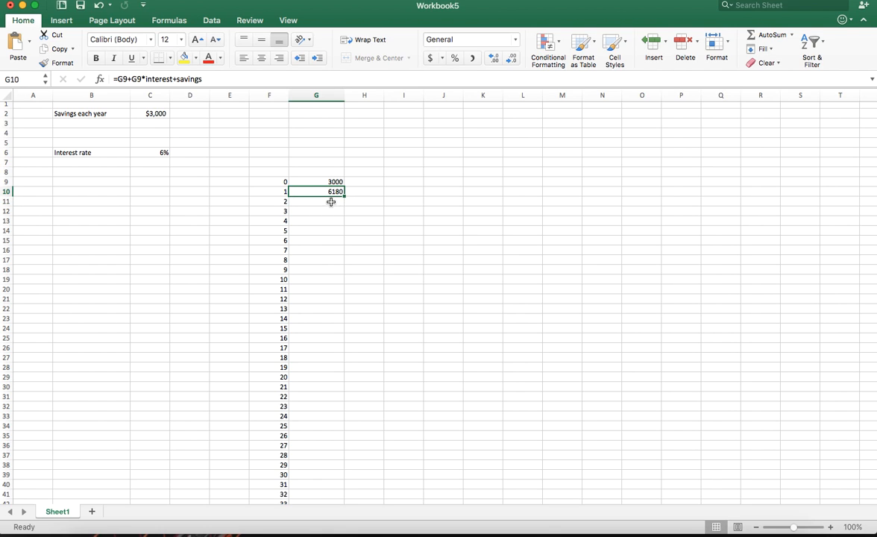
double_click(330, 192)
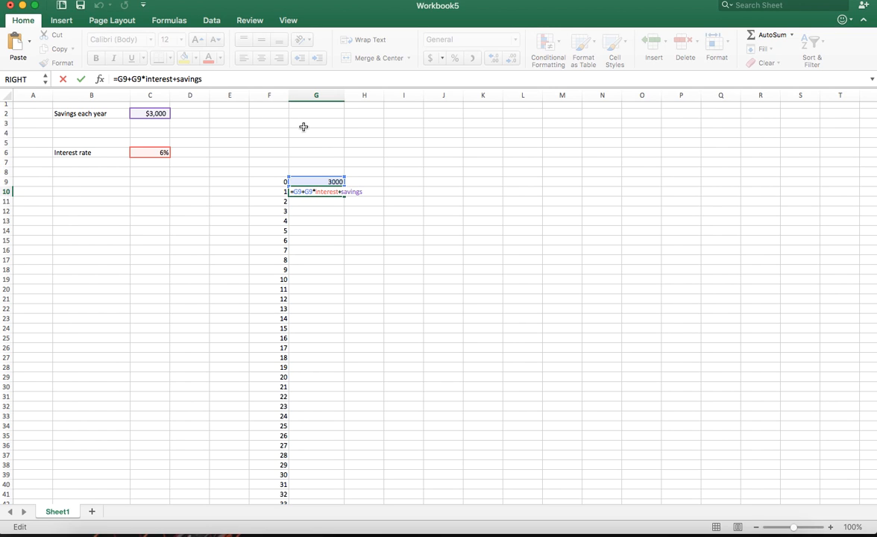
key(Return)
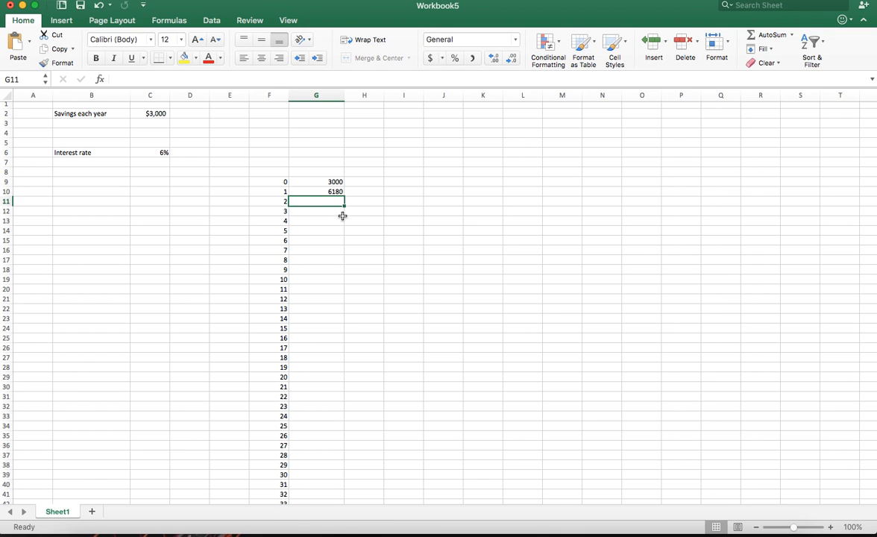
scroll(348, 218, down, 5)
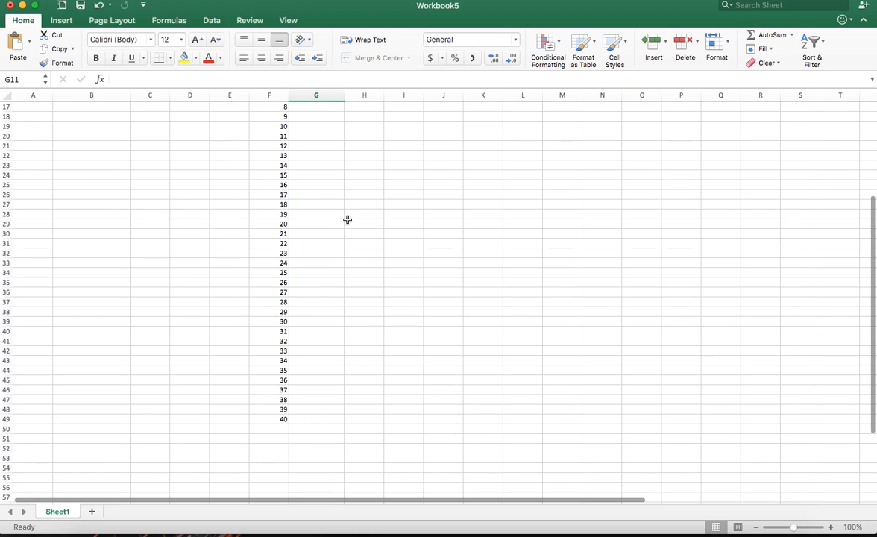
scroll(337, 223, up, 3)
scroll(339, 227, down, 3)
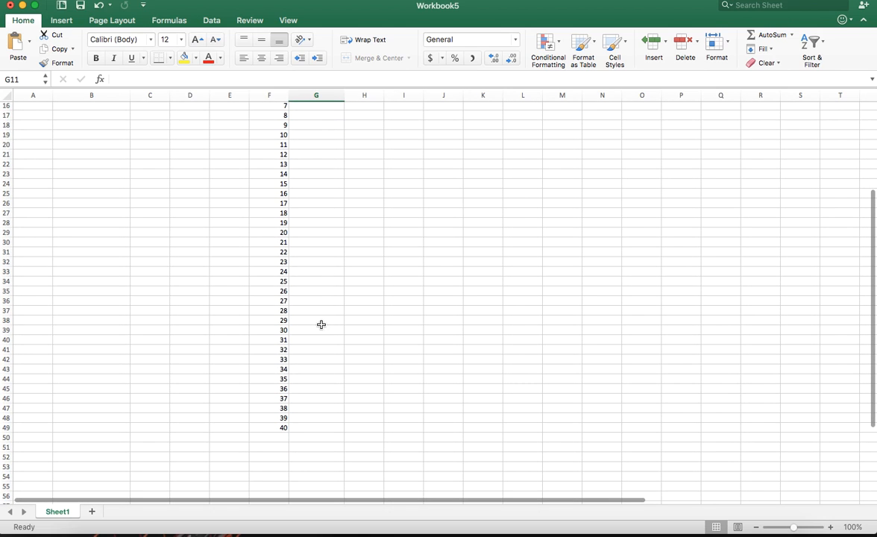
click(319, 427)
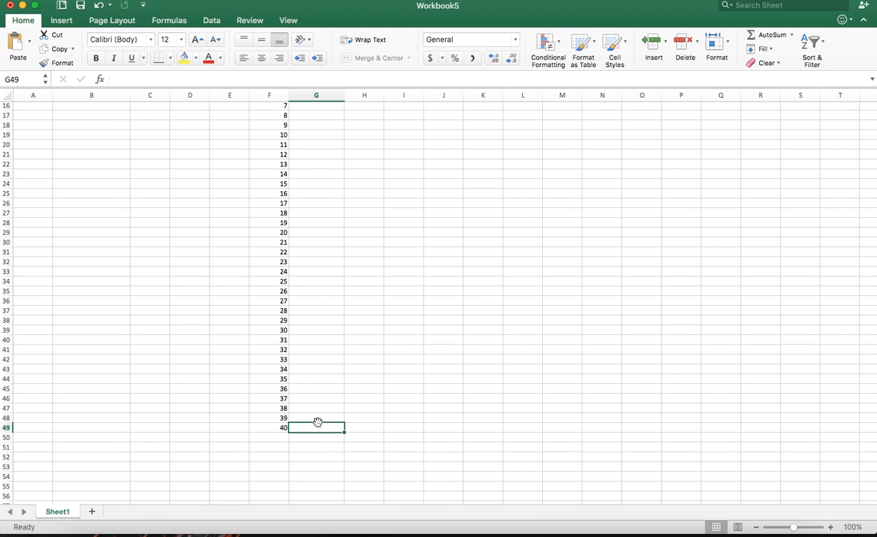
scroll(327, 407, up, 5)
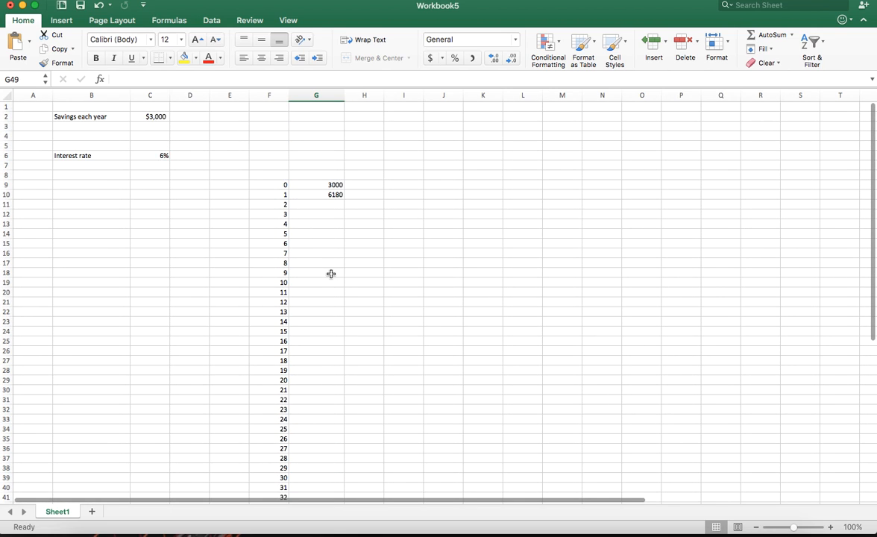
Fill the balance formula from G10 down column G through year 40 and check the copied formulas in G18 and G49
click(328, 195)
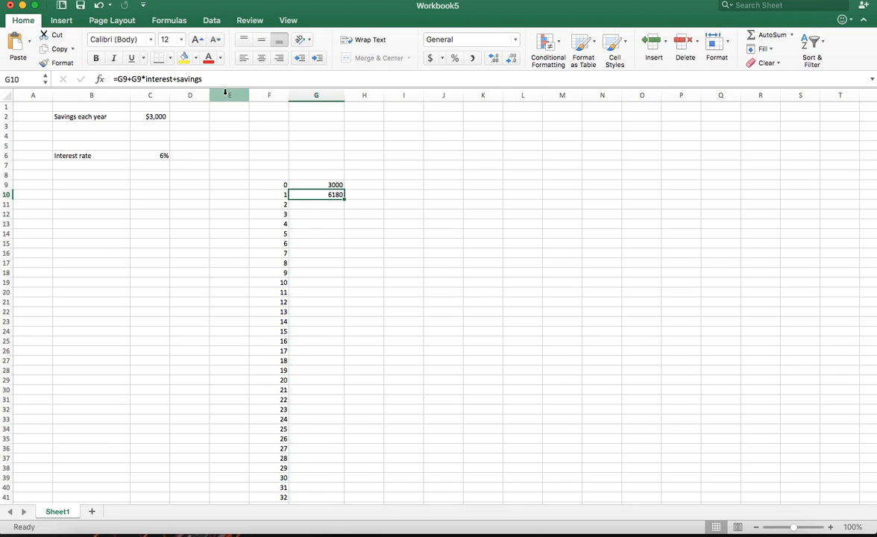
click(186, 80)
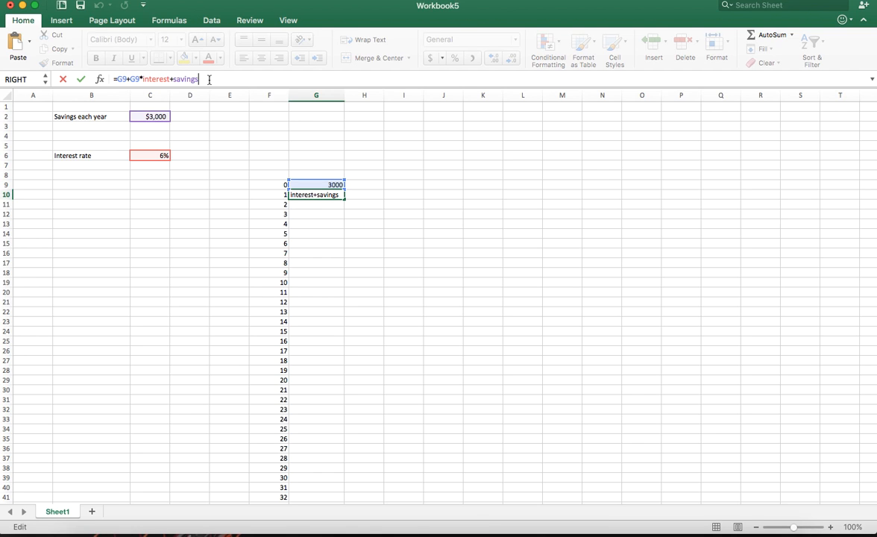
key(Return)
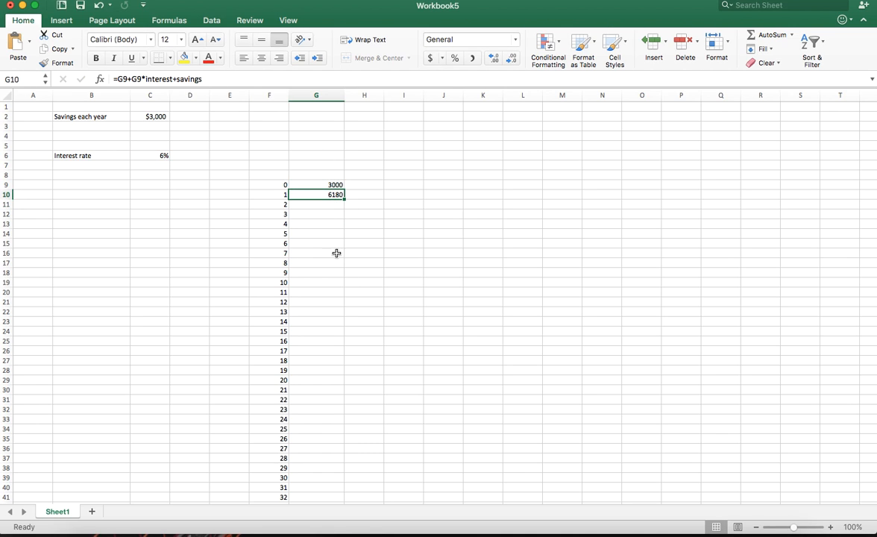
double_click(345, 200)
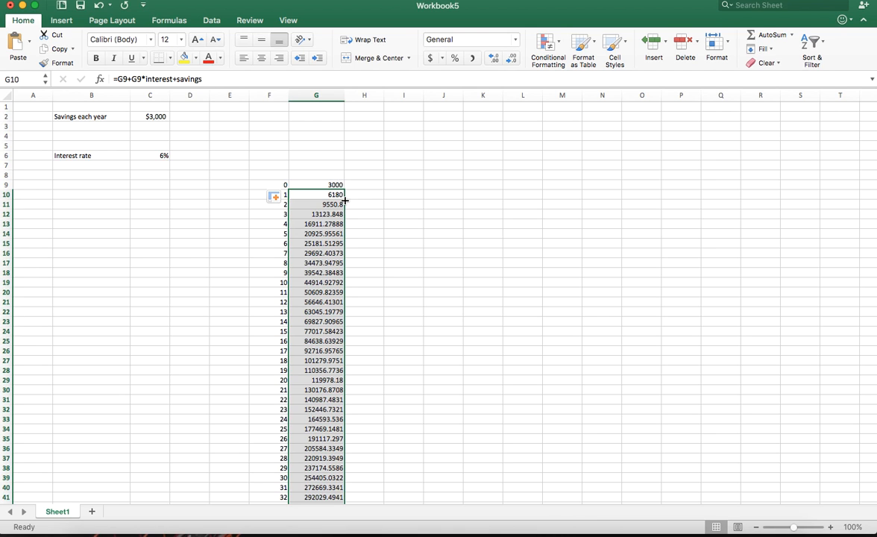
scroll(326, 250, down, 5)
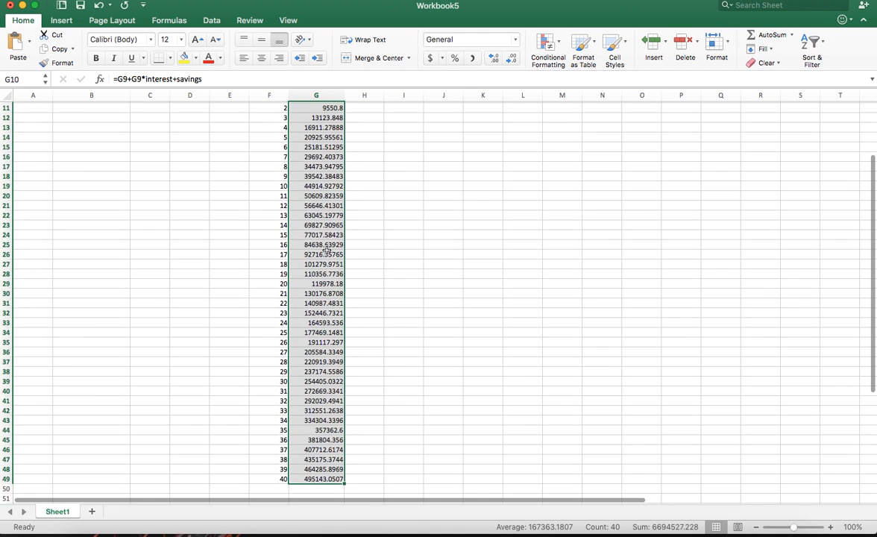
click(322, 176)
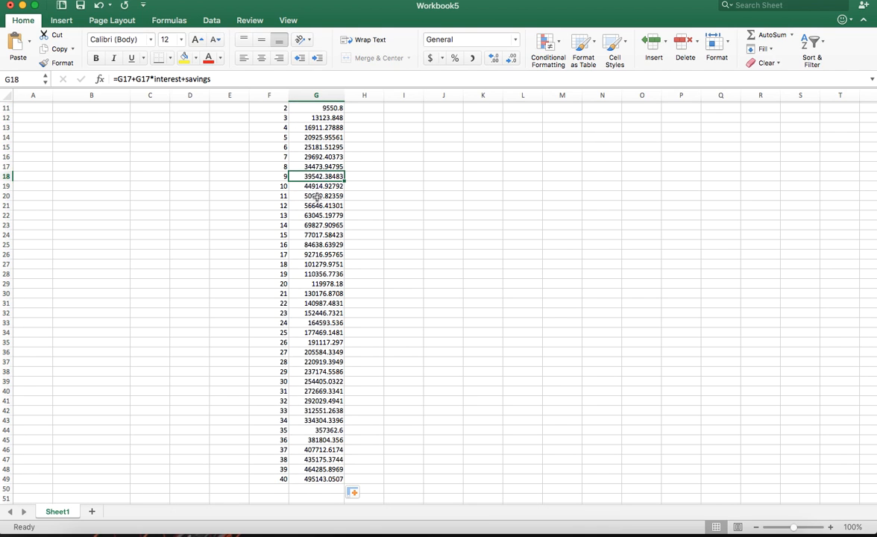
scroll(318, 257, down, 1)
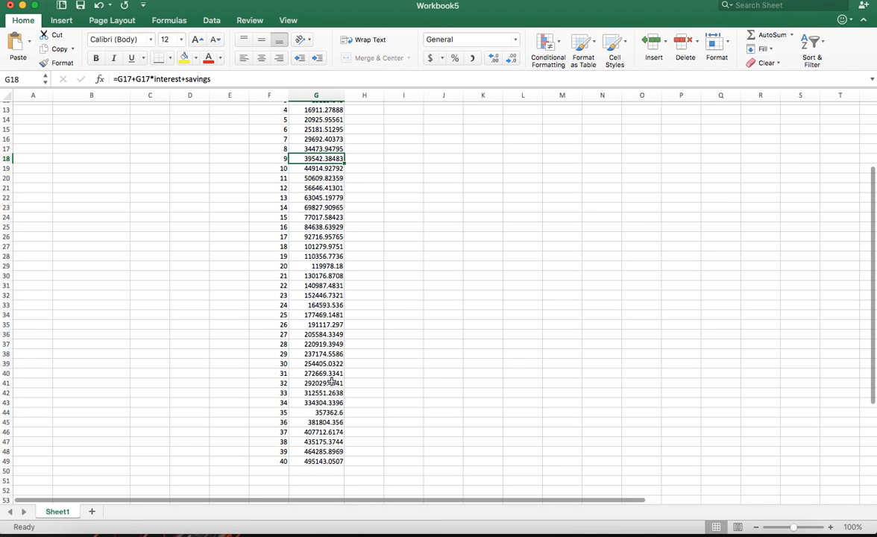
click(319, 461)
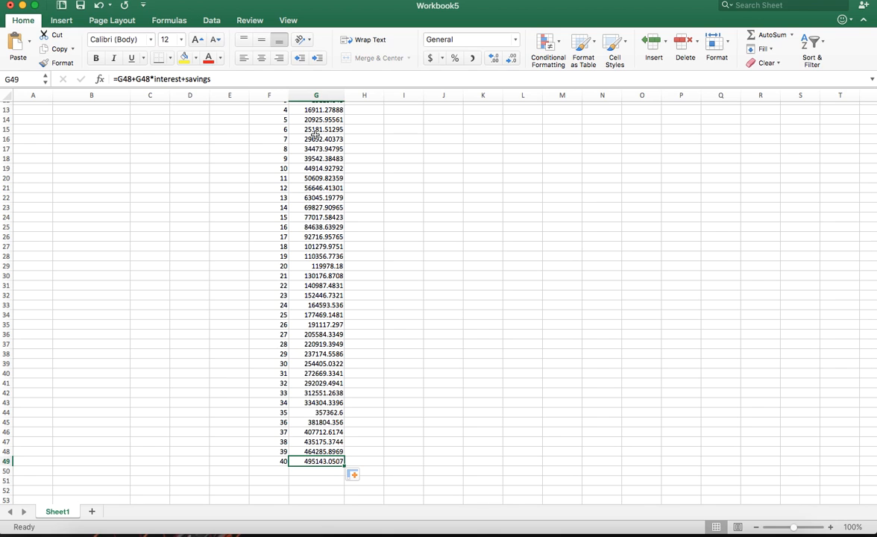
Format the whole of column G in the Accounting number format with dollar signs
click(316, 94)
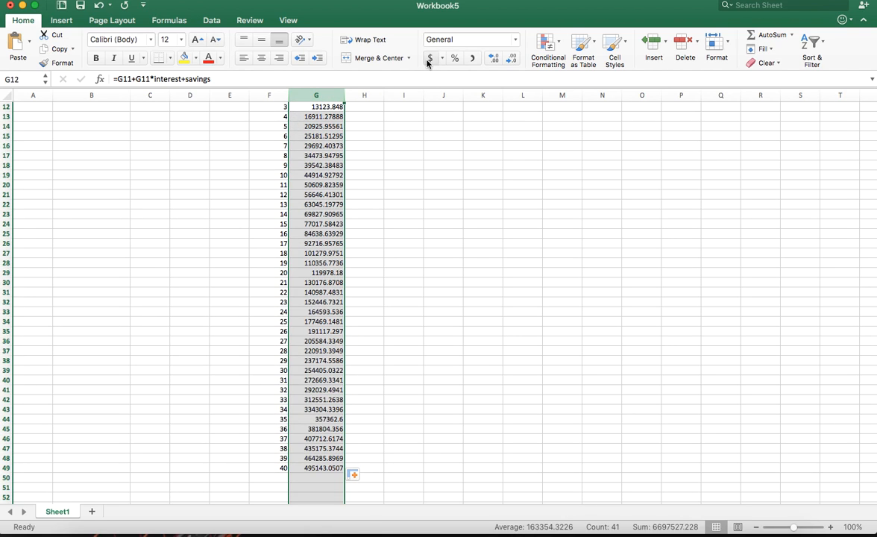
scroll(328, 127, up, 5)
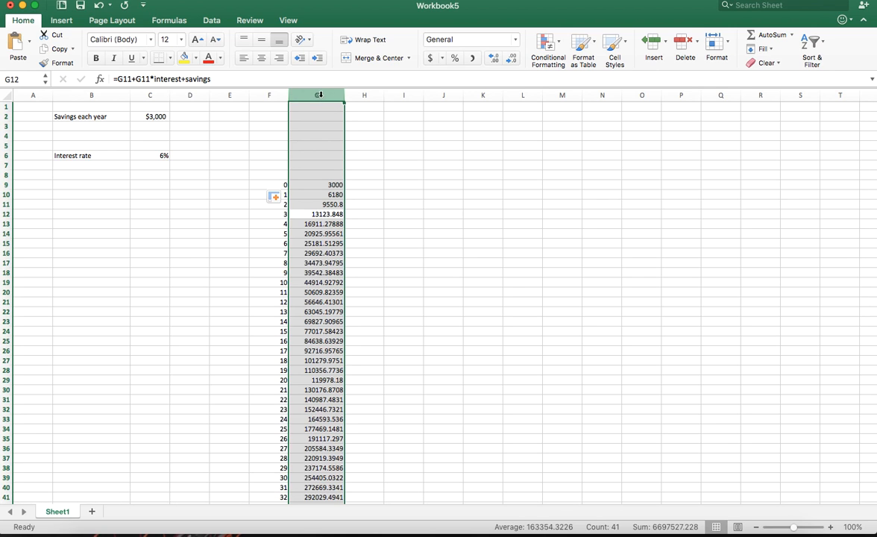
click(430, 59)
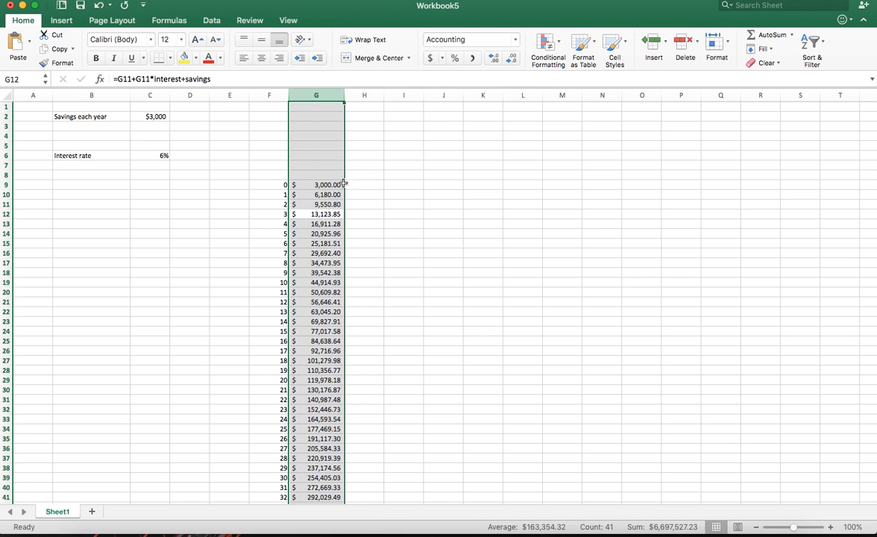
Examine the year 40 balance in G49 and compare the balance formulas in G10, G13 and G17
scroll(328, 224, down, 6)
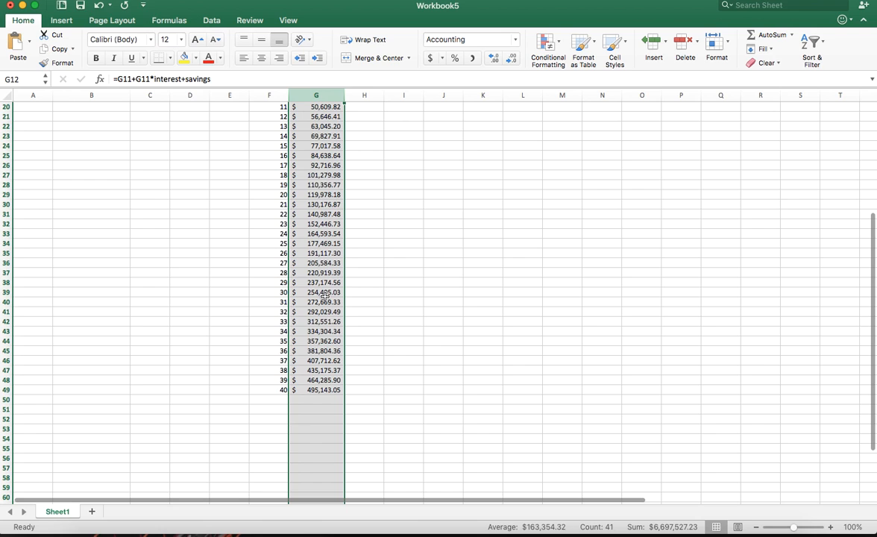
click(329, 389)
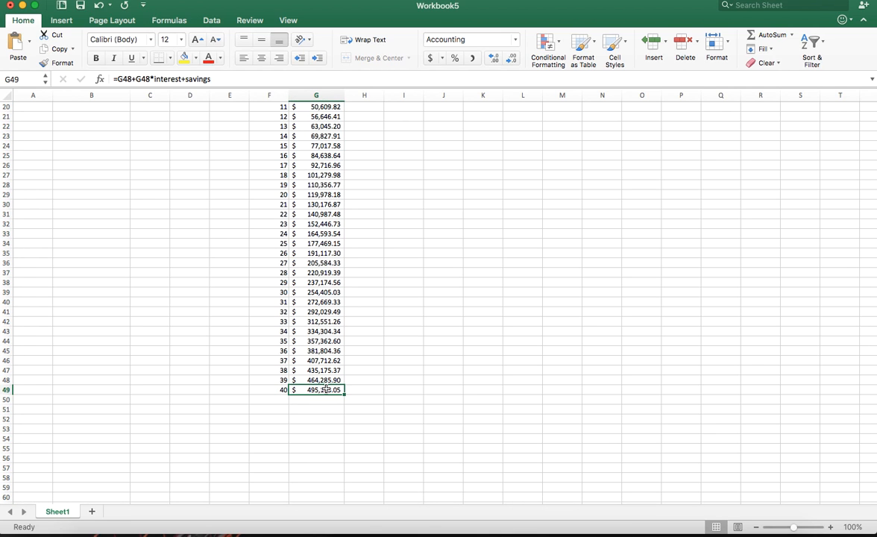
scroll(323, 393, up, 3)
scroll(326, 389, up, 2)
scroll(326, 388, down, 3)
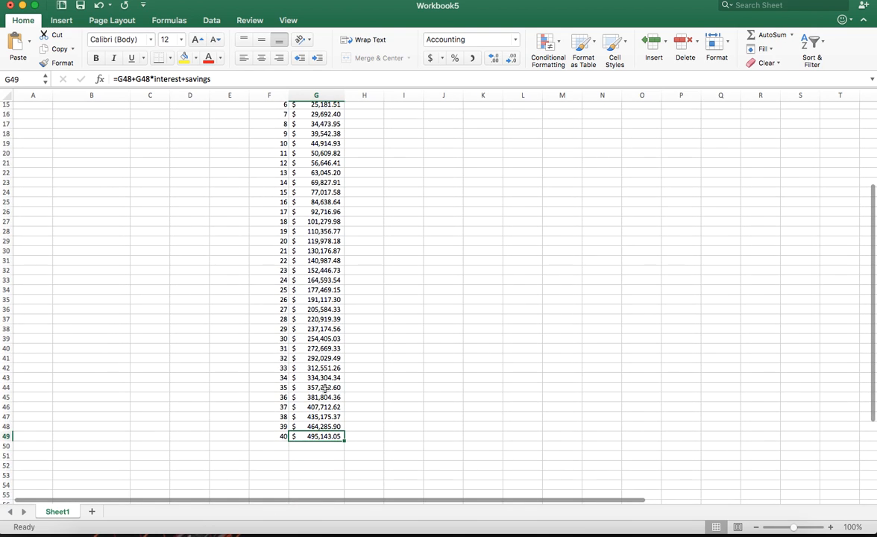
scroll(326, 386, up, 3)
scroll(325, 387, up, 2)
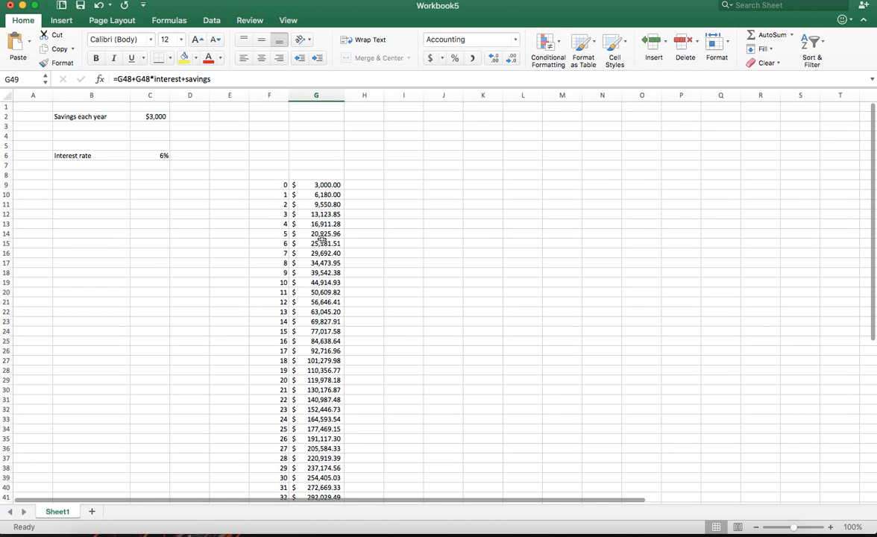
click(322, 195)
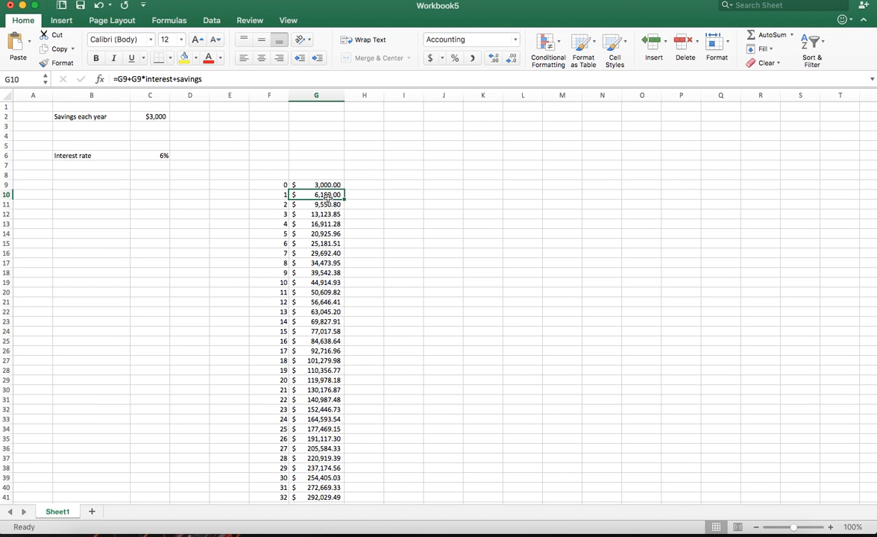
click(203, 79)
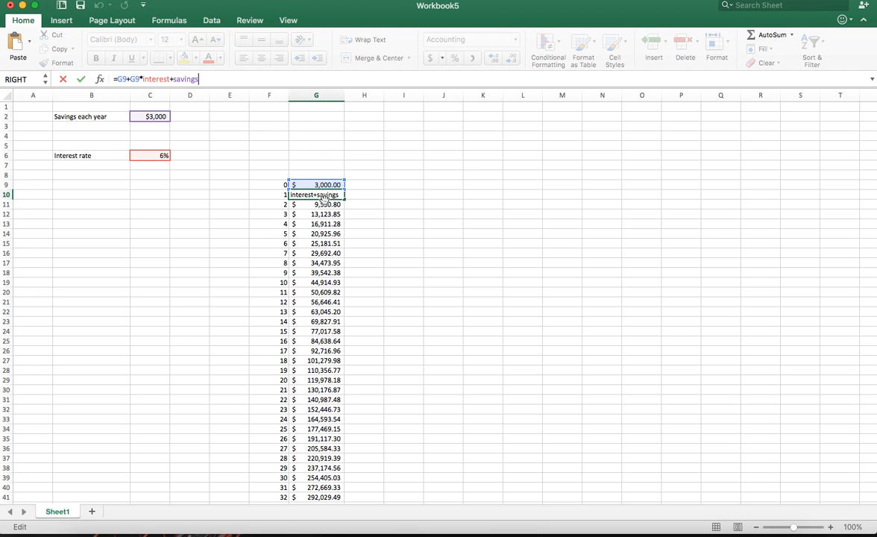
key(Return)
click(324, 225)
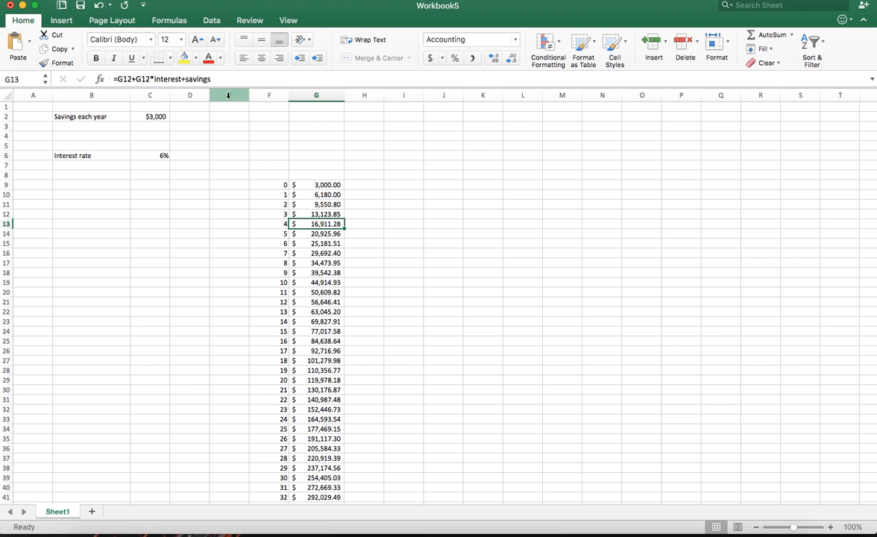
click(314, 260)
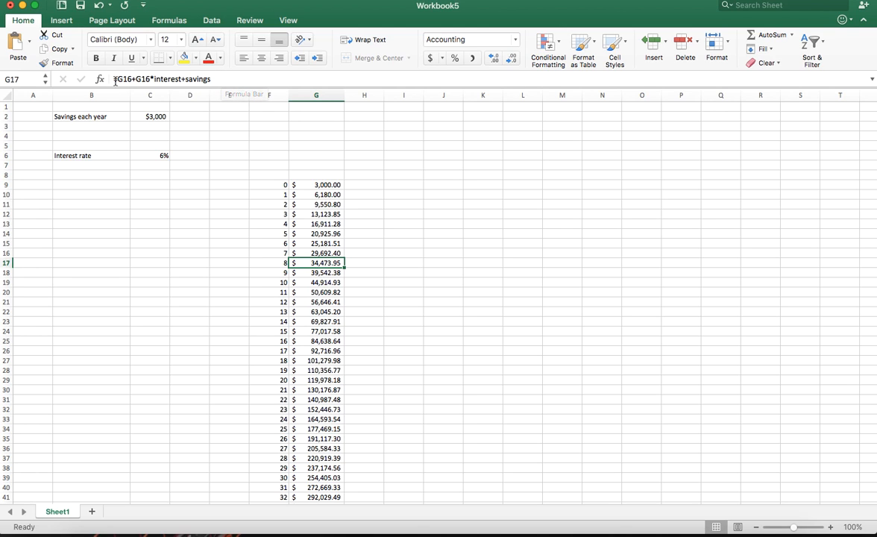
click(331, 196)
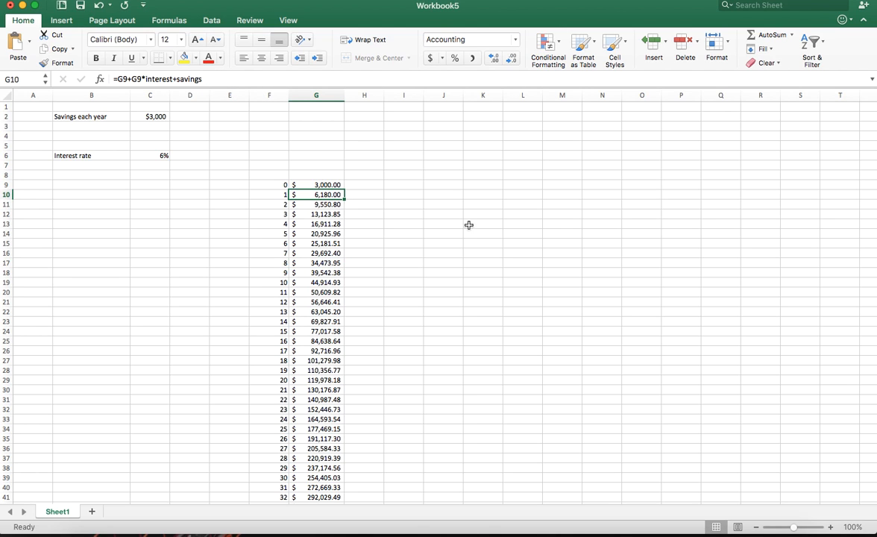
Compare the cell references in the balance formulas of column G from G10 through G15
double_click(332, 195)
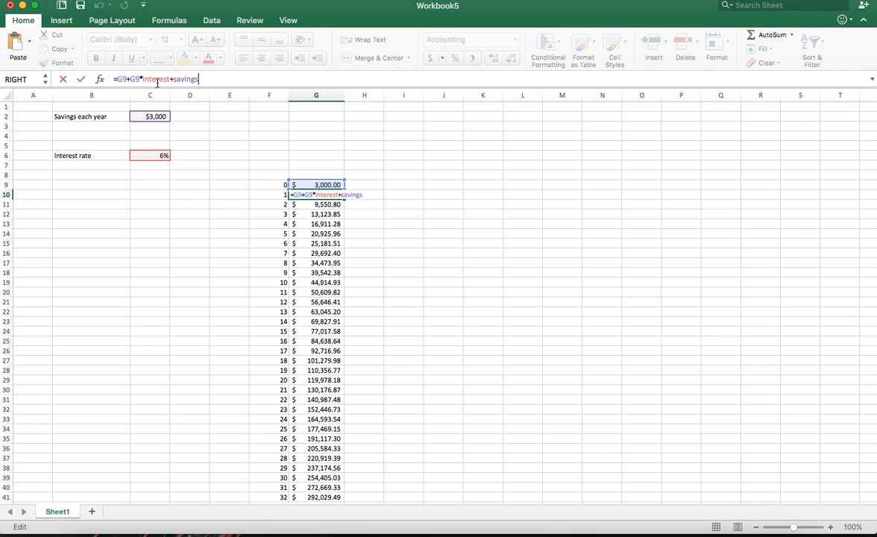
key(Escape)
click(331, 205)
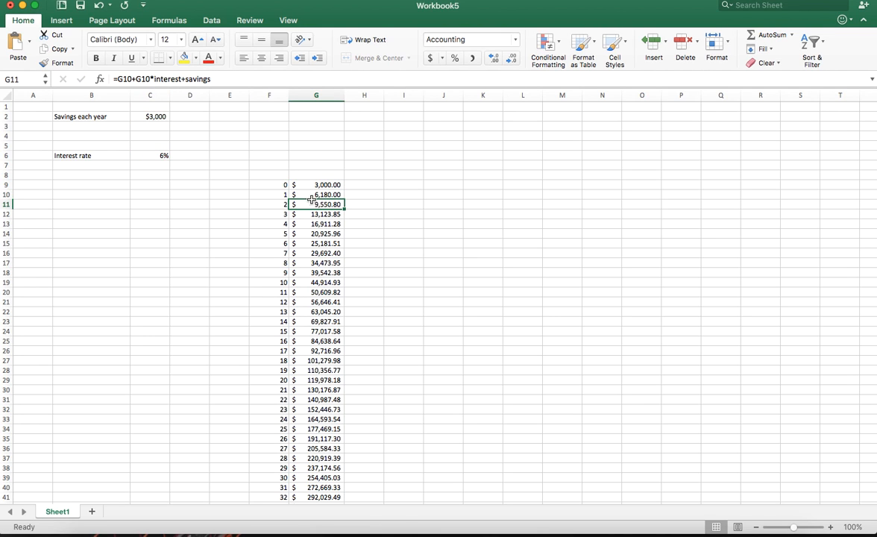
click(138, 80)
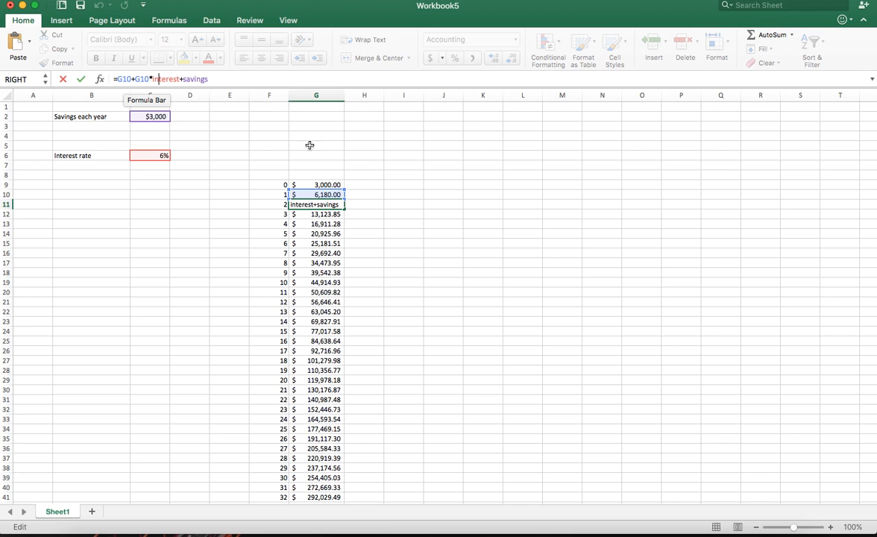
key(Return)
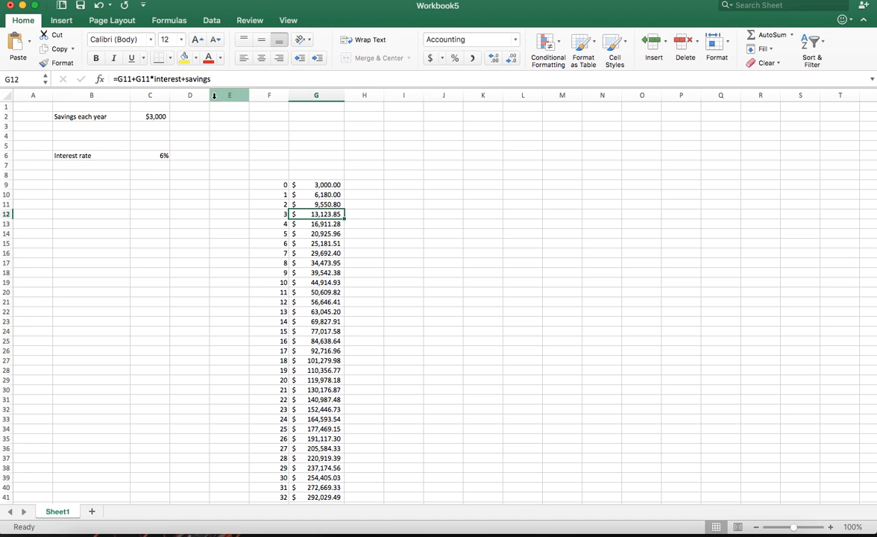
click(181, 78)
click(324, 223)
click(325, 234)
click(325, 243)
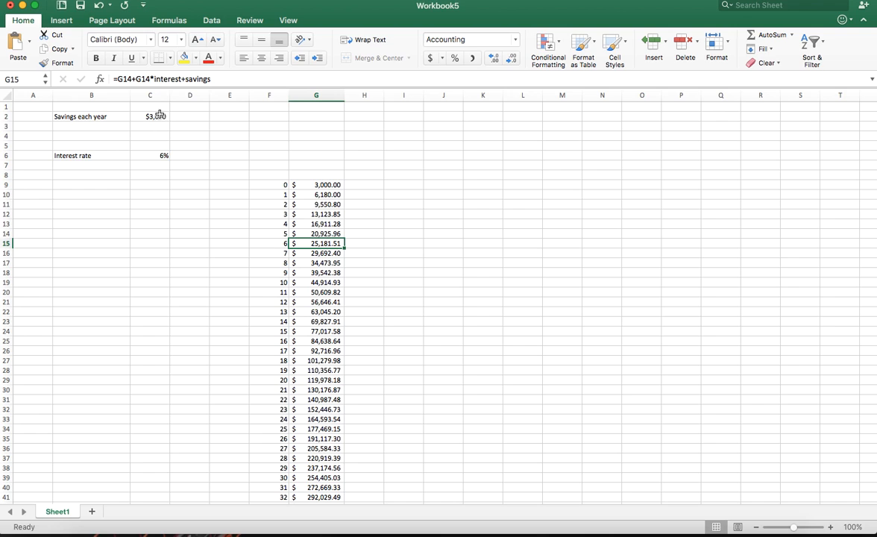
Trace the references in the G16 balance formula and check the formulas in G19 through G24
click(300, 253)
click(161, 78)
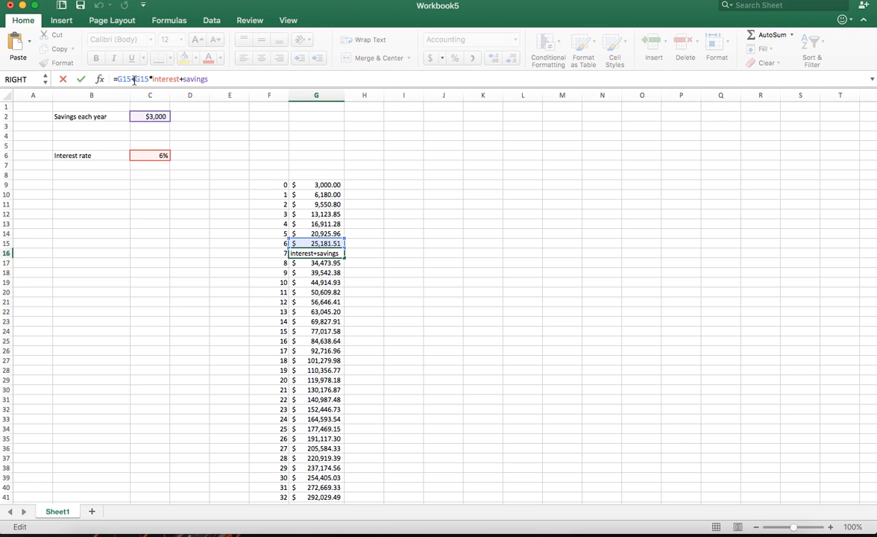
key(Return)
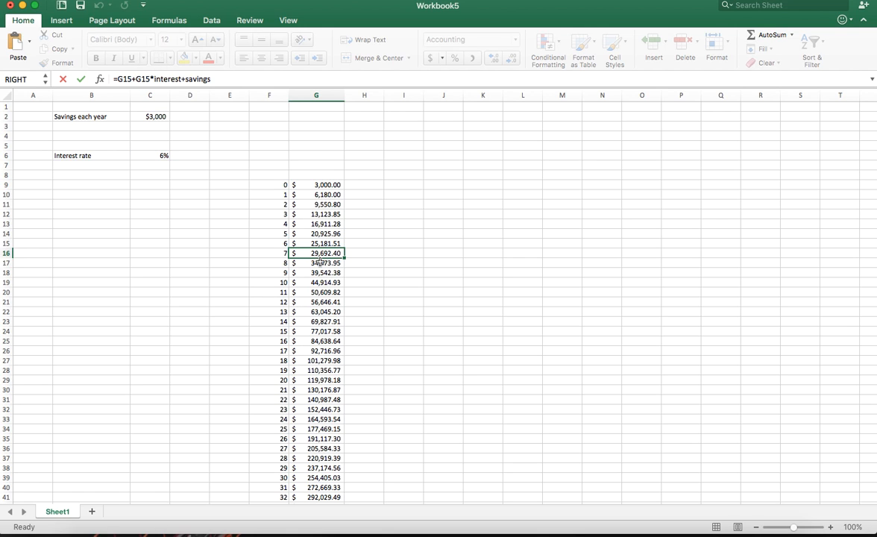
click(320, 282)
click(325, 293)
click(325, 302)
click(327, 313)
click(326, 321)
click(324, 331)
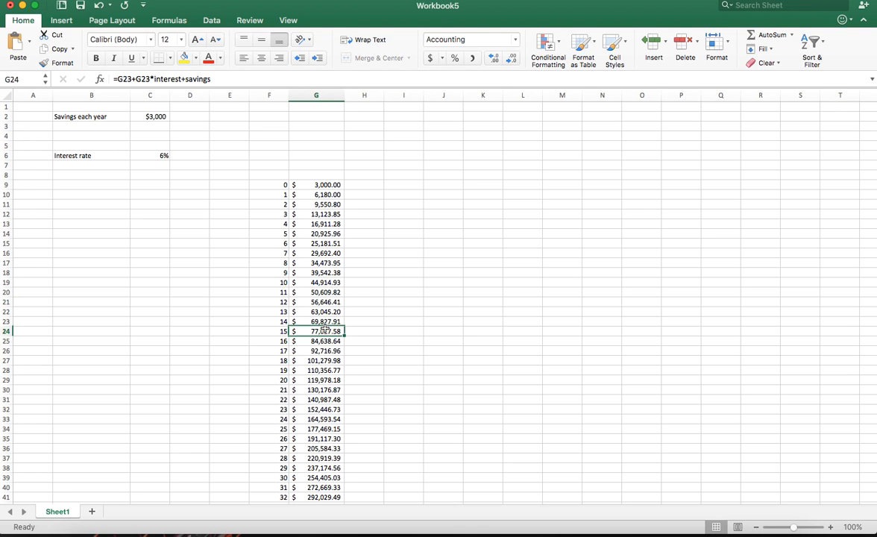
Enter the note "relative referencing" in K14 and widen column K to fit the text
click(301, 184)
click(471, 236)
text(relative referencing)
key(Return)
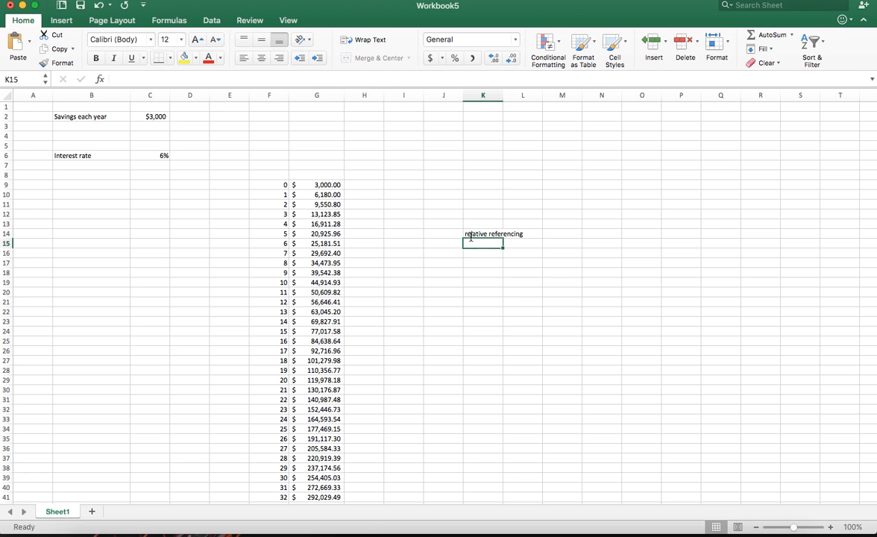
click(471, 234)
drag(503, 95, 535, 95)
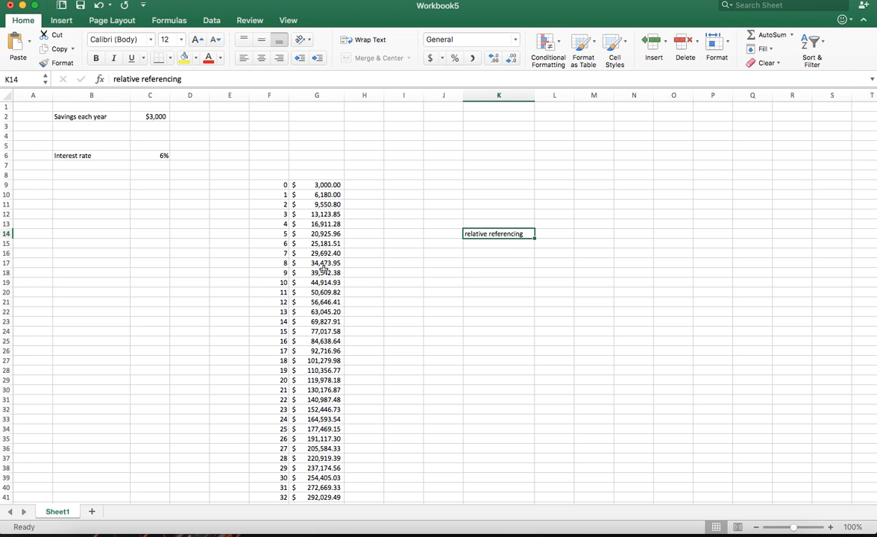
Compare which cells the balance formulas in G10, G17 and G24 refer to
click(319, 195)
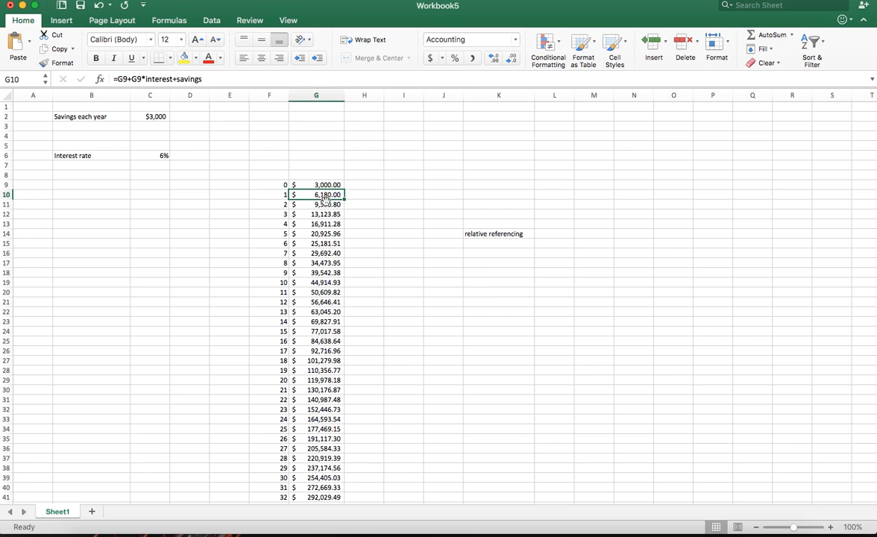
click(192, 79)
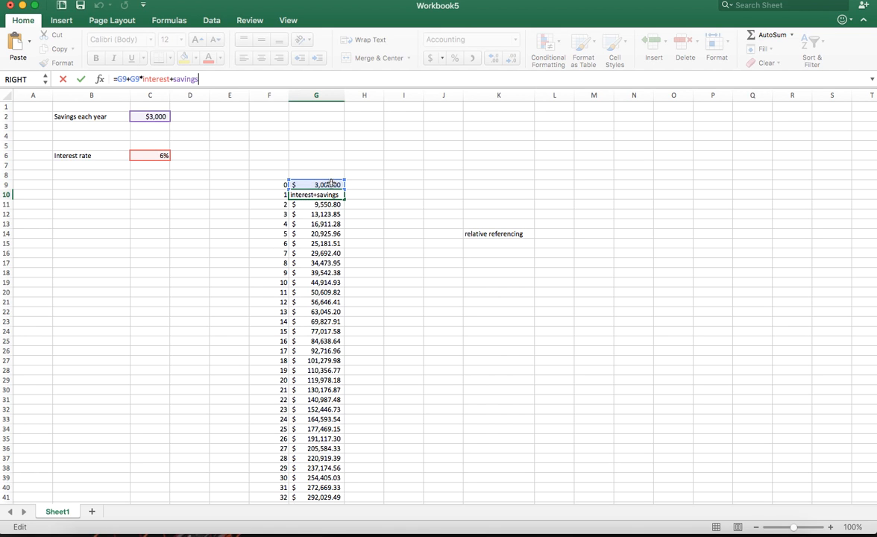
key(Escape)
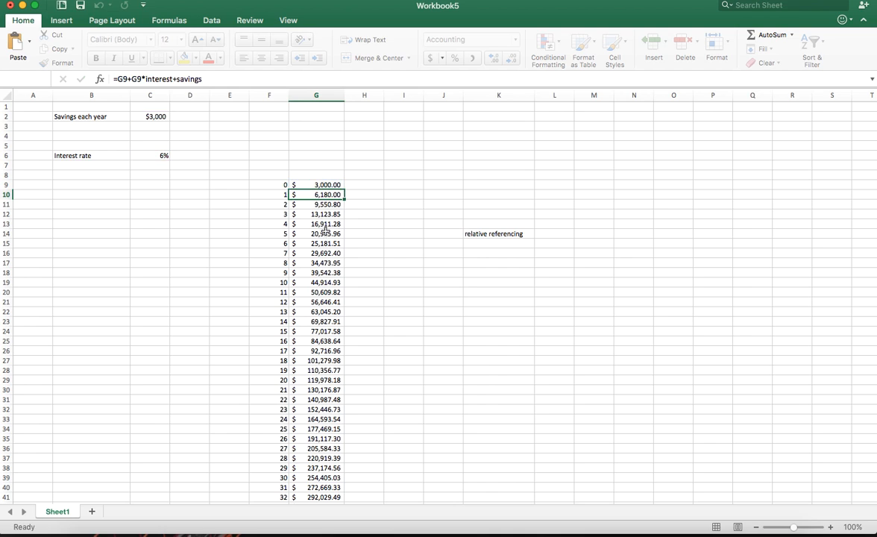
click(316, 263)
click(186, 79)
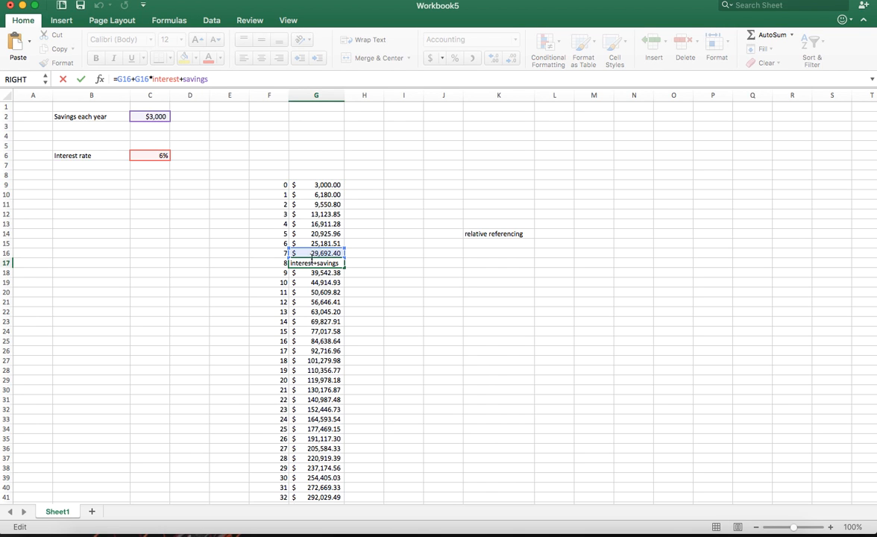
key(Escape)
click(328, 335)
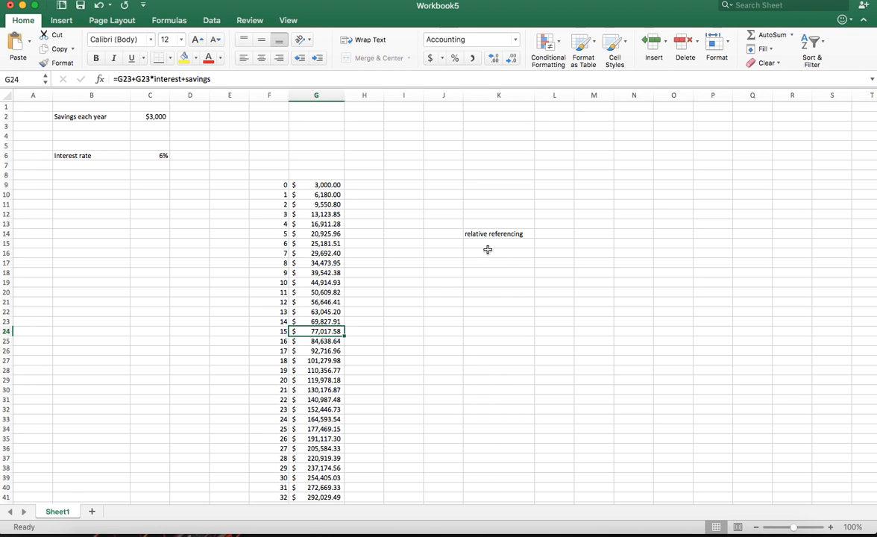
Delete the note in K14 and look over the balances down to year 40
click(472, 232)
key(Delete)
scroll(338, 279, down, 1)
scroll(337, 279, down, 5)
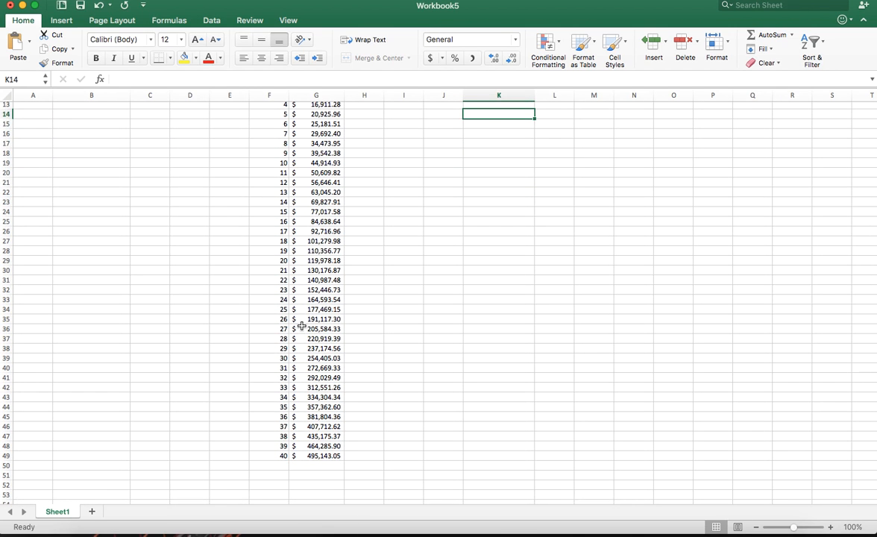
scroll(278, 300, up, 5)
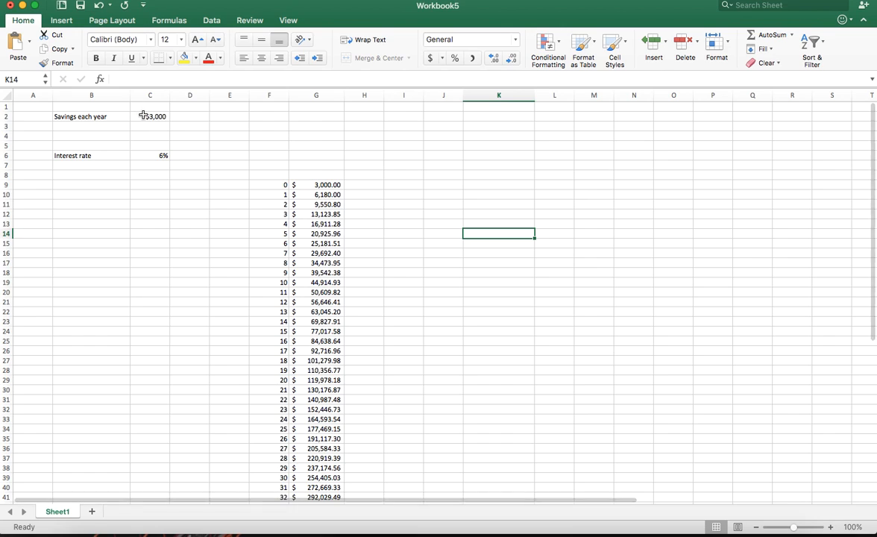
Examine the yearly savings in C2, the interest rate in C6 and the year 40 balance in G49
click(147, 117)
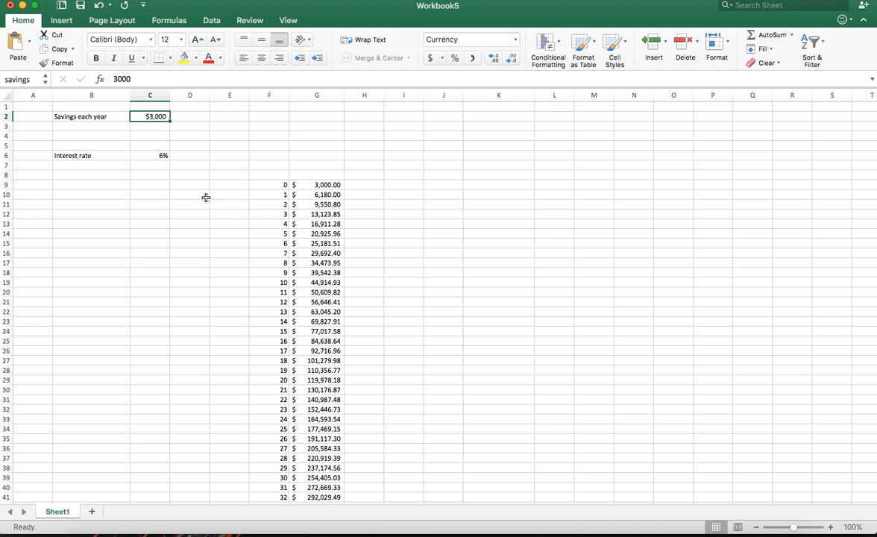
scroll(261, 220, down, 5)
scroll(257, 219, up, 5)
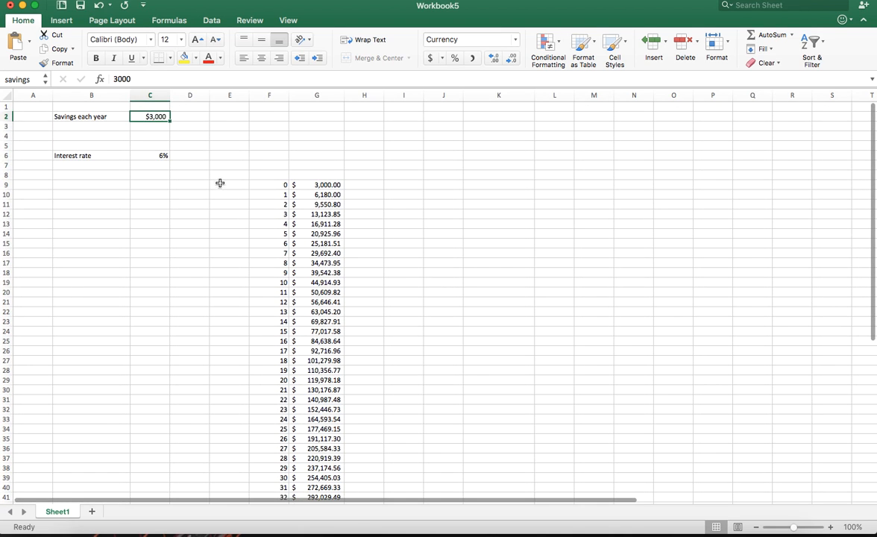
click(164, 155)
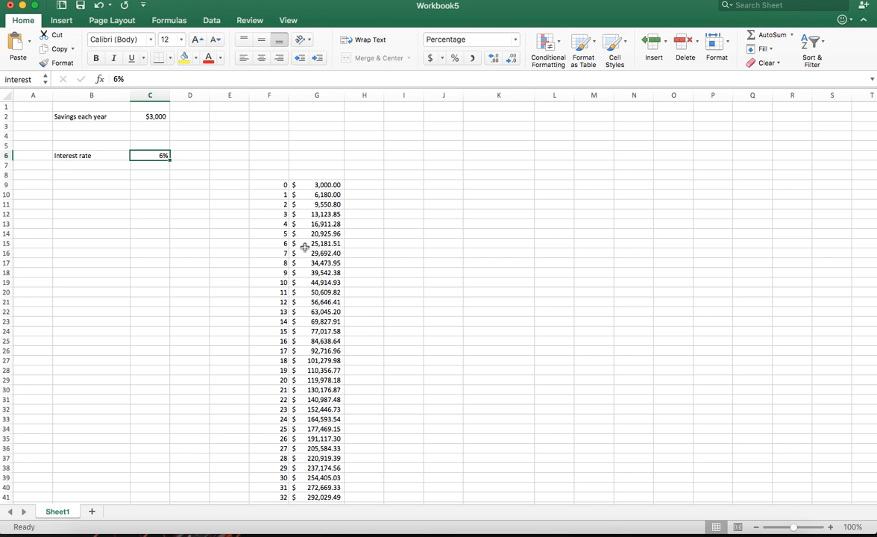
scroll(303, 247, down, 4)
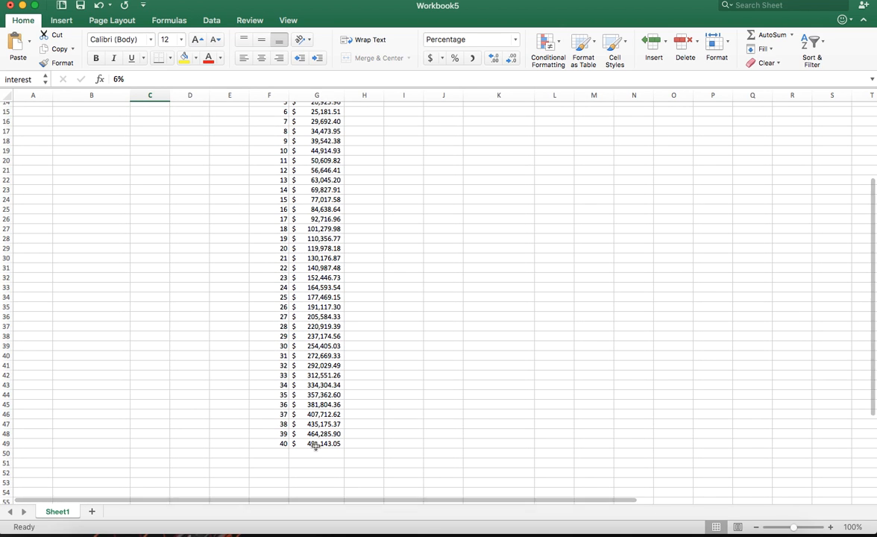
click(315, 444)
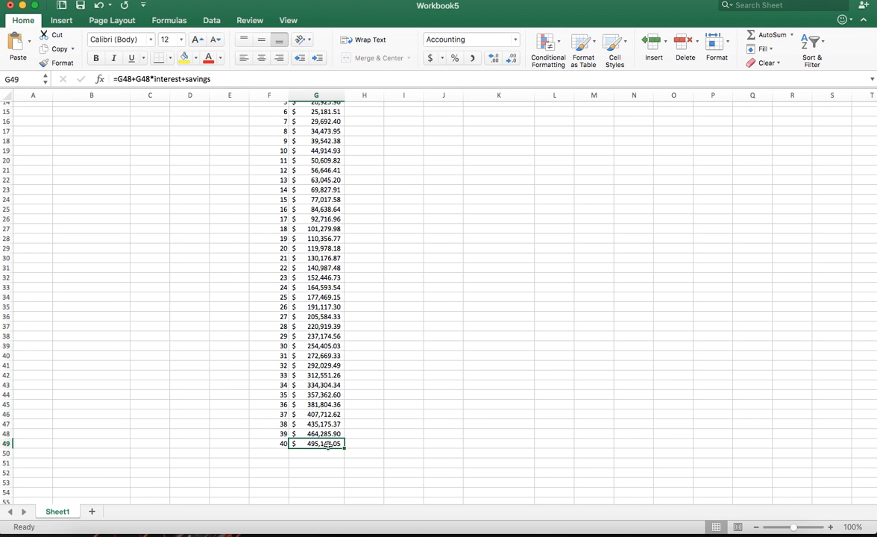
scroll(297, 366, up, 4)
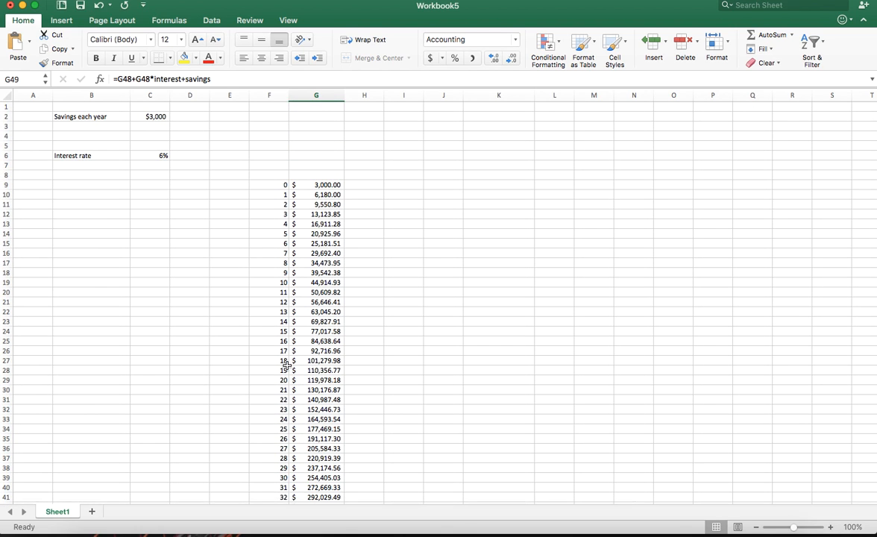
click(165, 116)
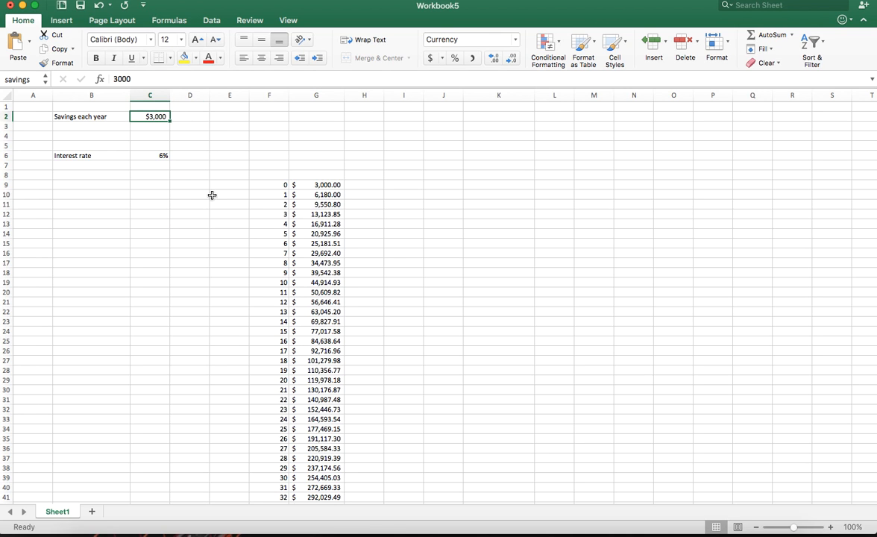
click(165, 154)
scroll(337, 276, down, 5)
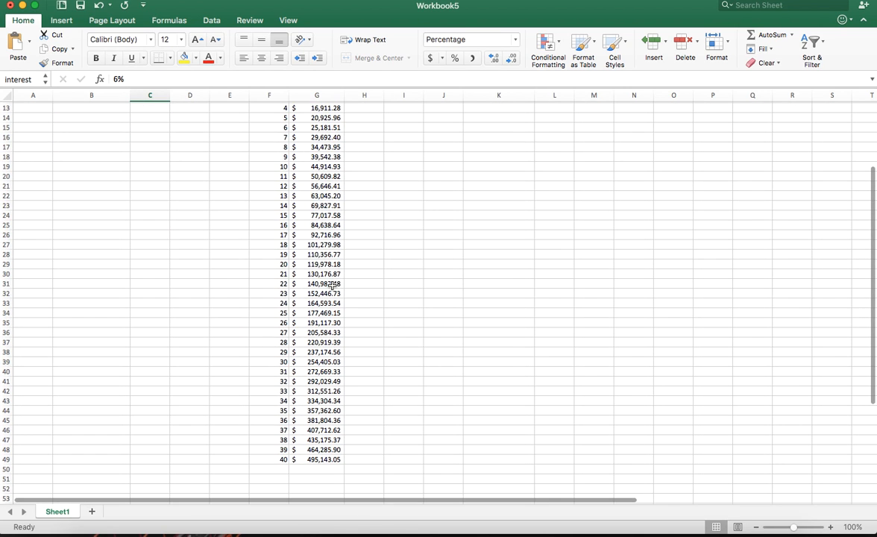
Set the yearly savings in C2 to $5,000 and review the recalculated balances
scroll(332, 286, up, 5)
scroll(330, 283, up, 1)
click(161, 118)
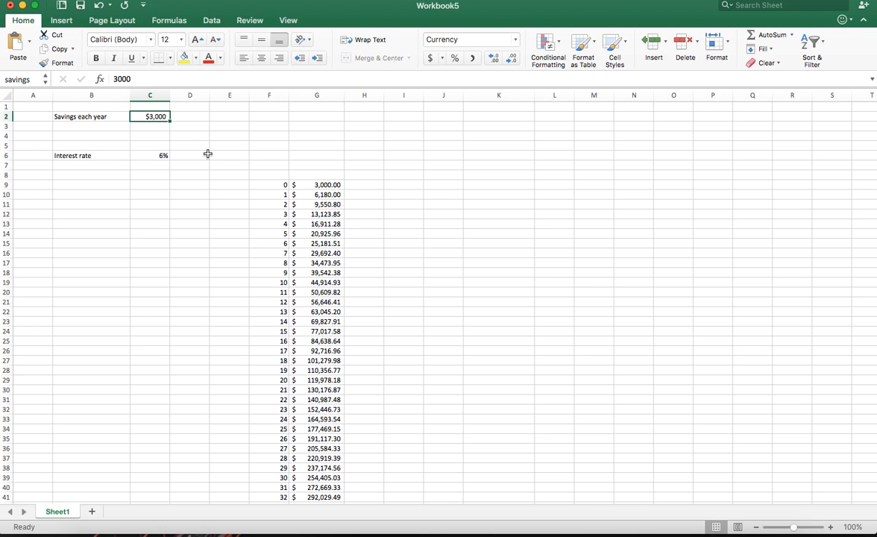
text(500)
key(Return)
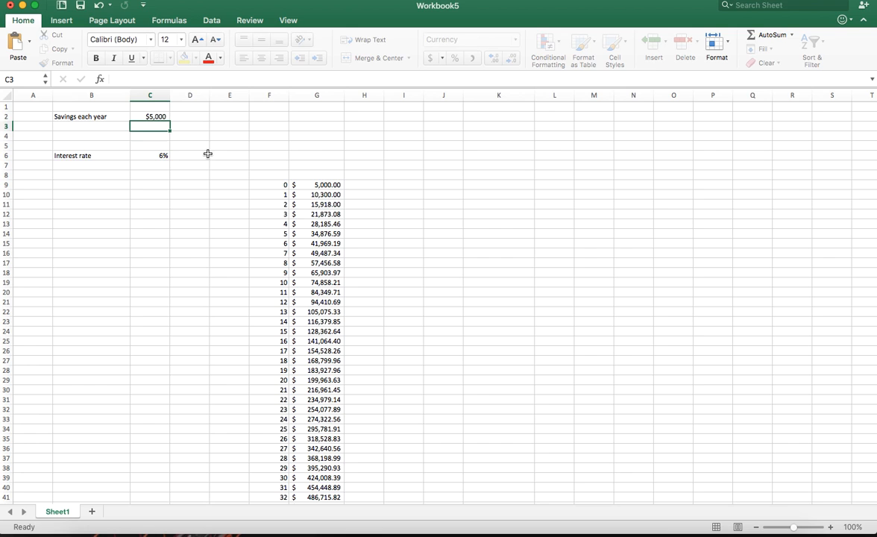
scroll(337, 295, down, 5)
scroll(321, 314, up, 5)
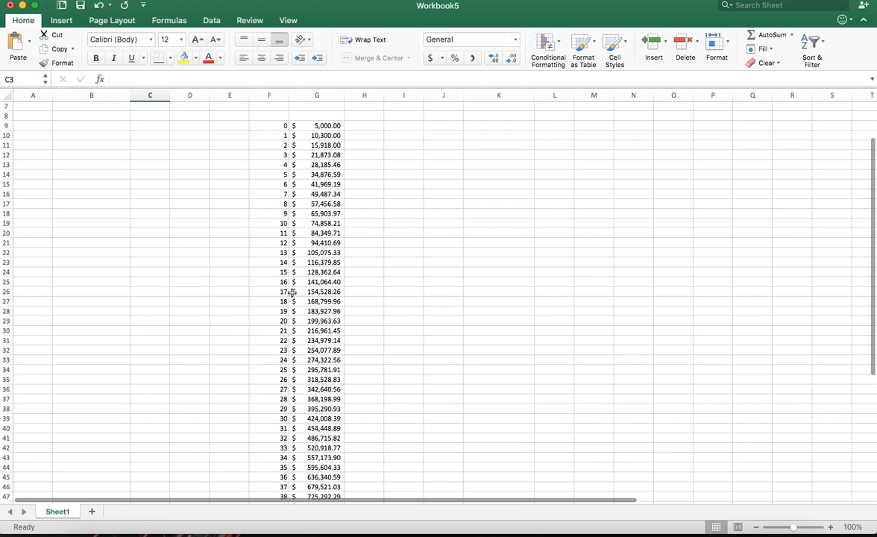
Set the yearly savings in C2 to $6,000
click(154, 117)
text(6000)
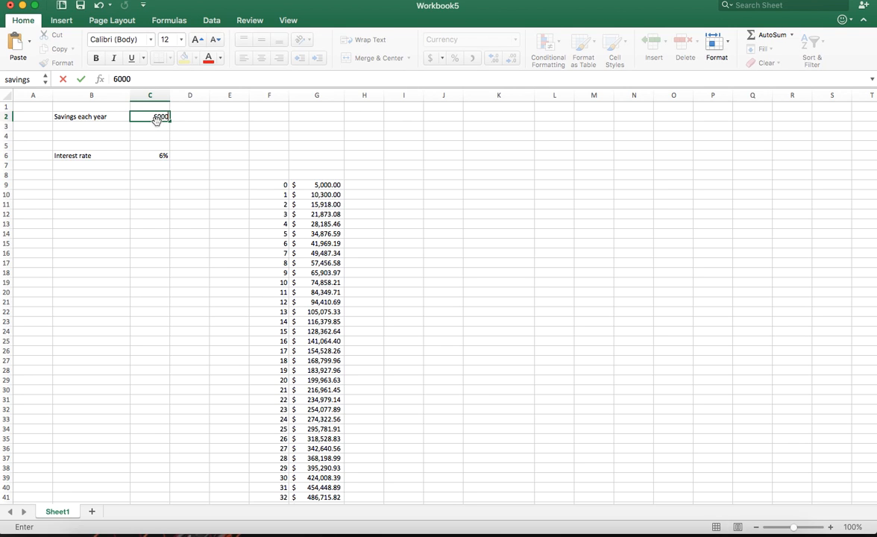
key(Return)
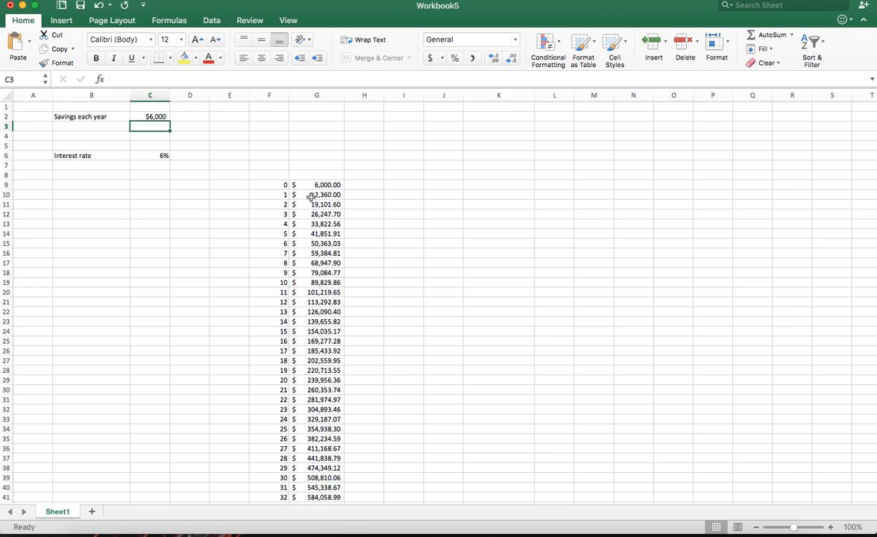
Examine how the balance formulas in column G, including G16, G12 and G10, use the named savings cell C2
click(323, 208)
click(322, 224)
click(320, 254)
click(213, 82)
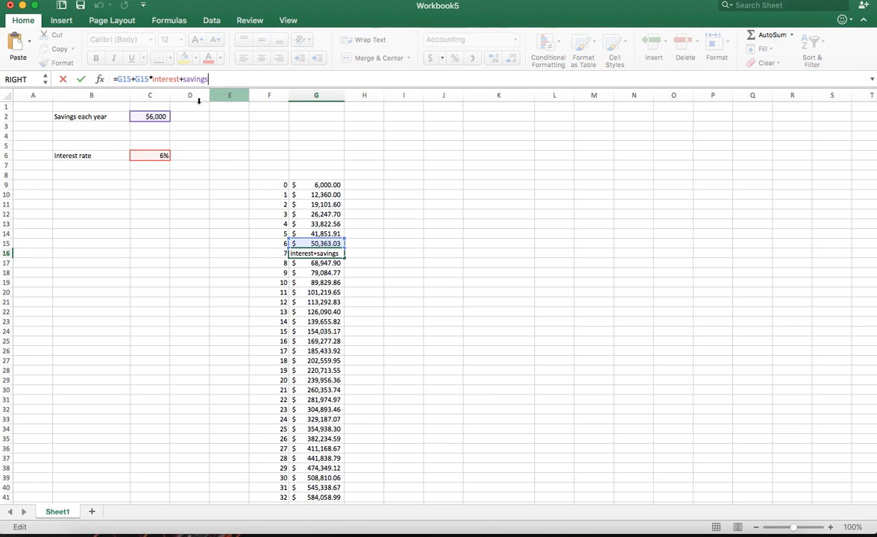
key(Escape)
click(162, 116)
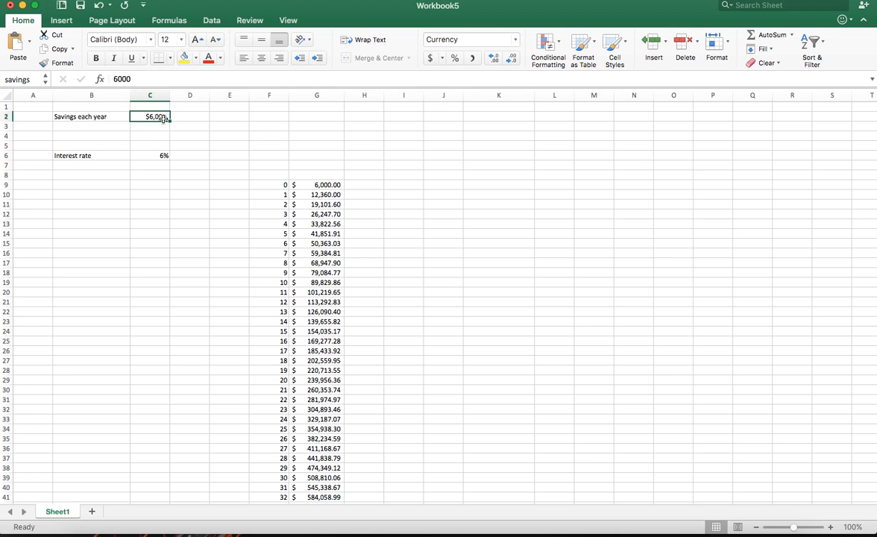
click(321, 214)
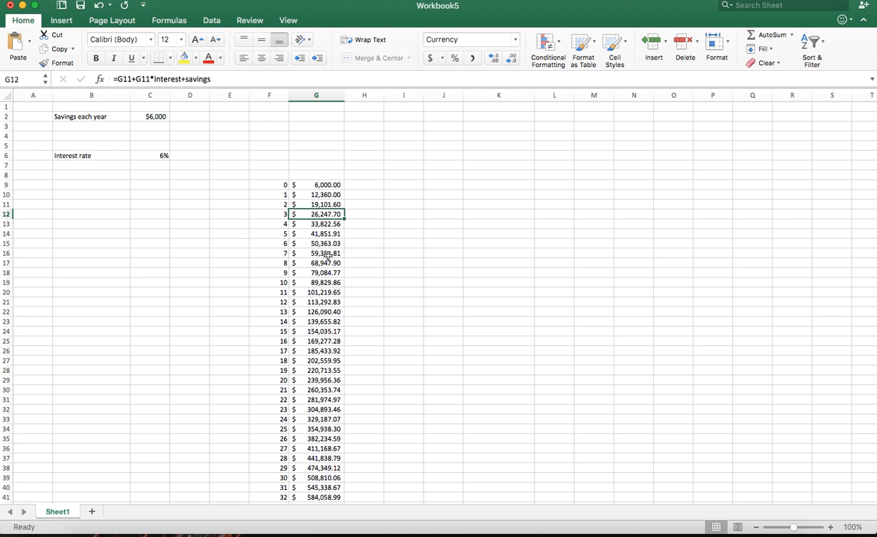
click(147, 118)
key(ctrl+shift+4)
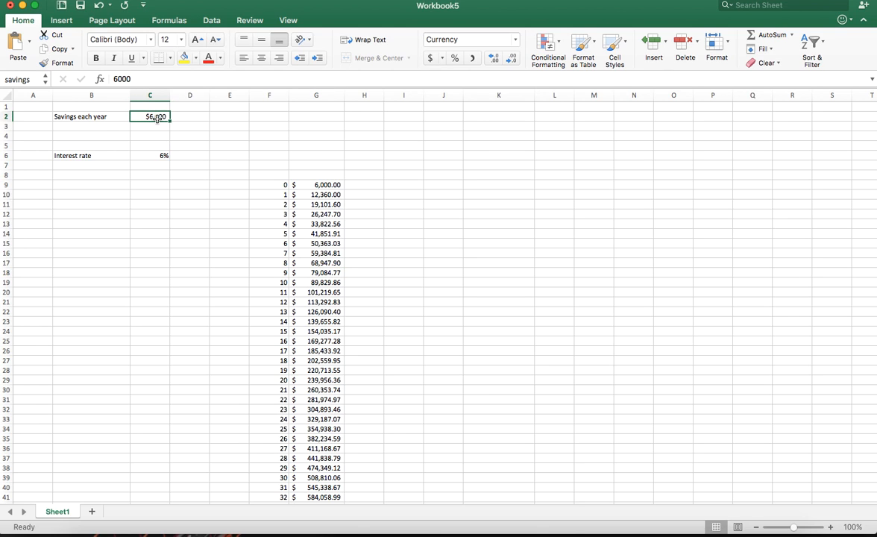
click(332, 195)
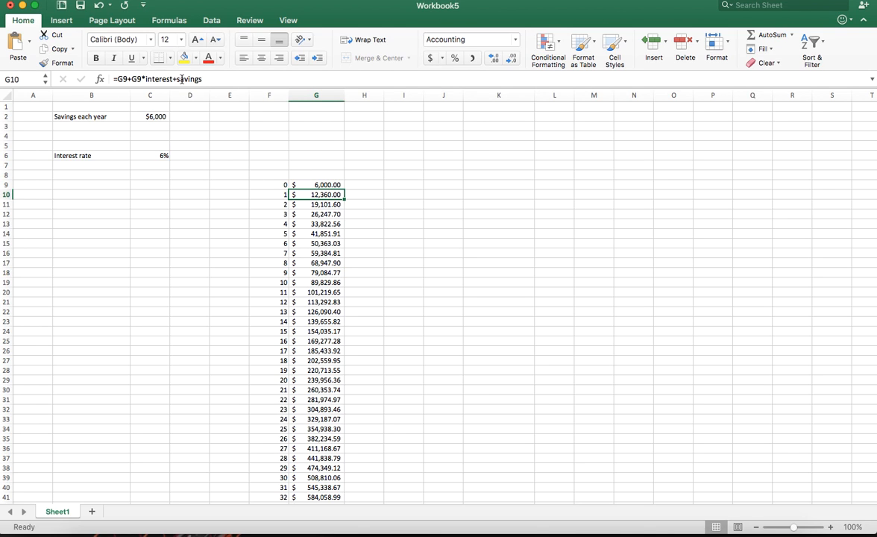
Examine the balance formulas in G16 and G49 and the savings cell C2 they refer to
click(302, 253)
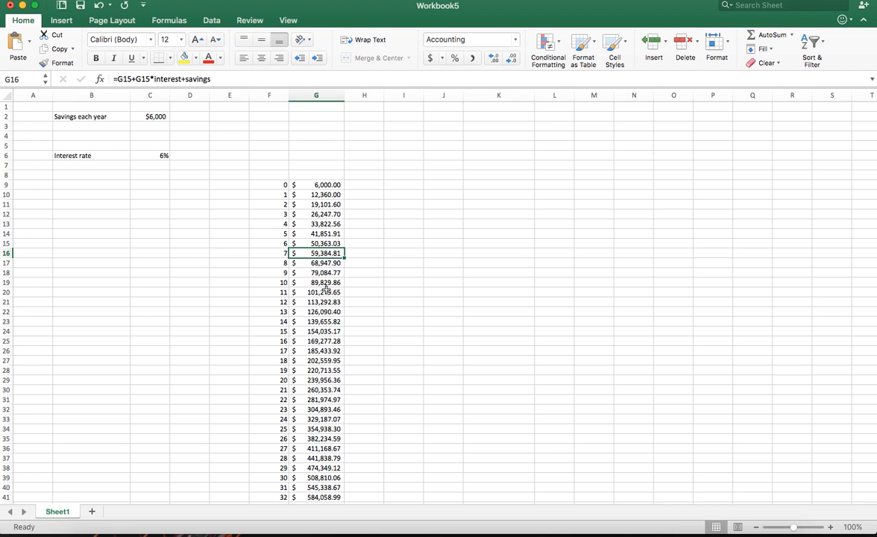
scroll(328, 302, down, 5)
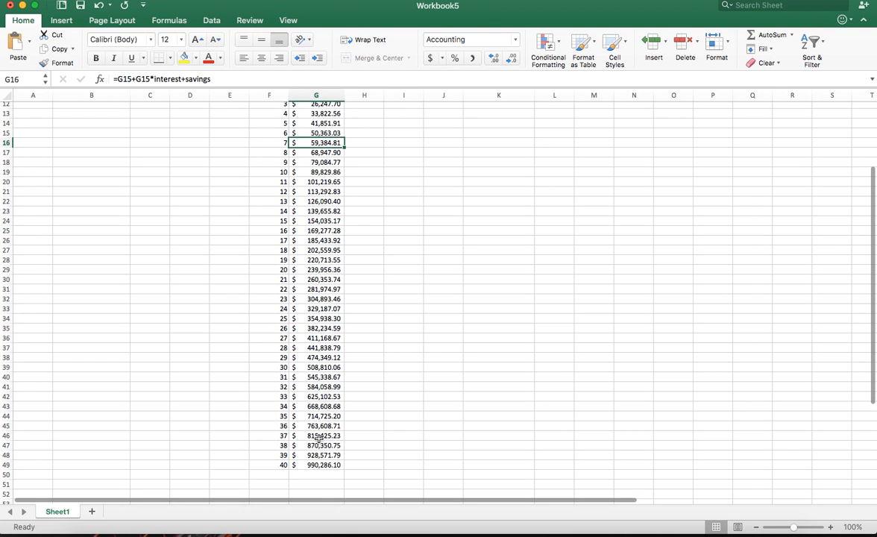
click(315, 464)
scroll(318, 427, up, 5)
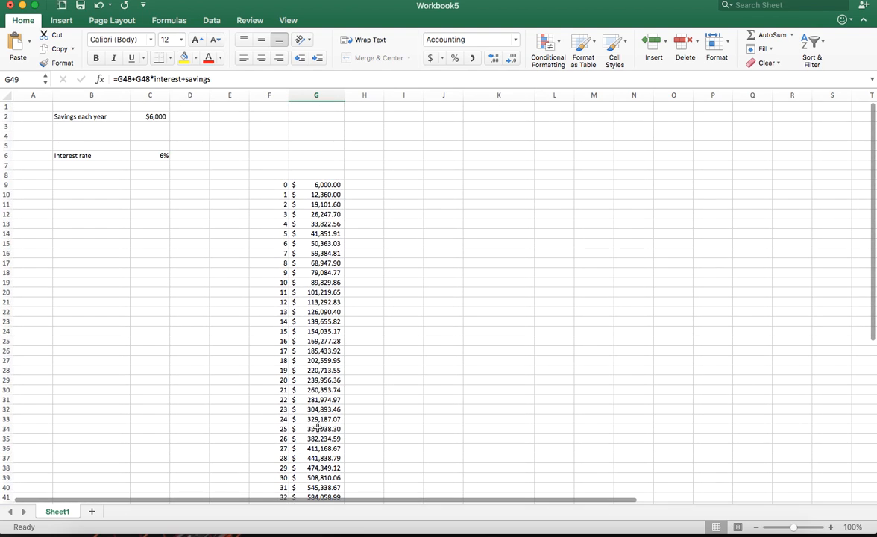
click(157, 118)
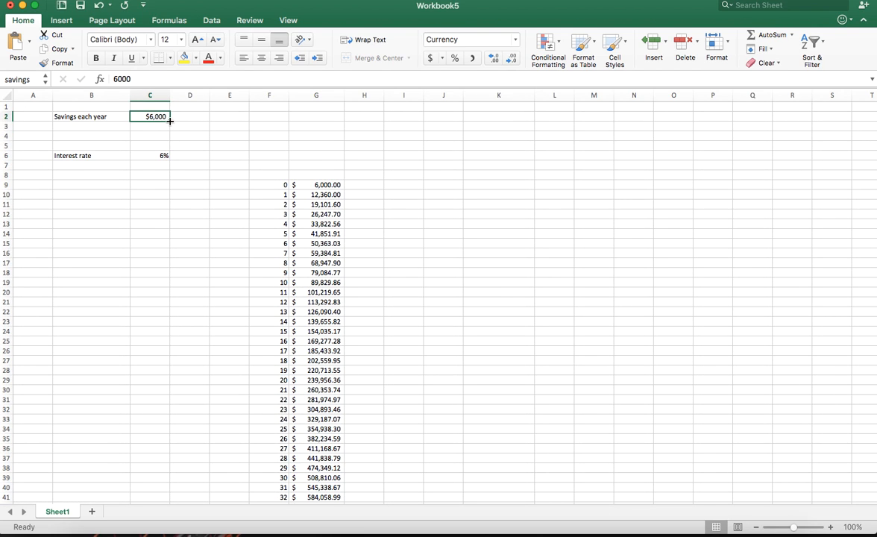
Set the interest rate in C6 to 7%
click(162, 155)
text(7)
key(Return)
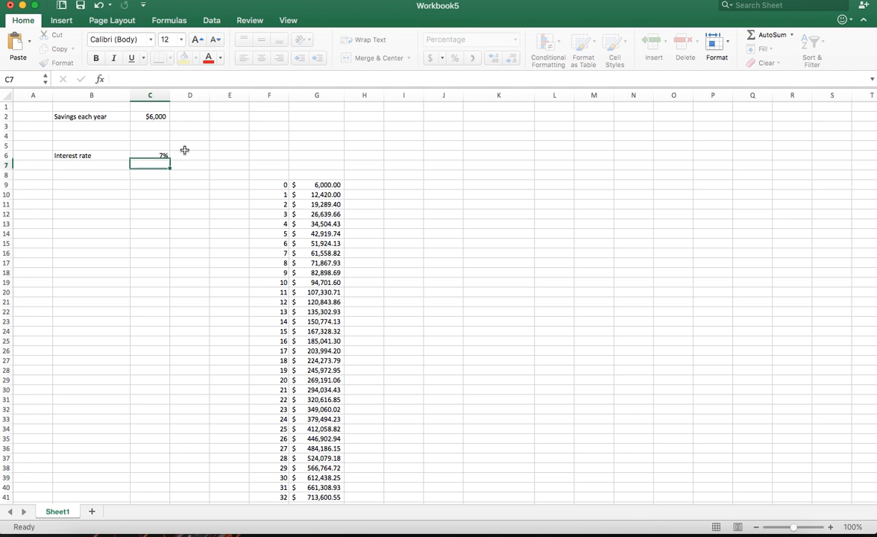
Review the recalculated balances in column G, checking the formulas in G17, G49, G11 and G10
click(328, 262)
scroll(328, 288, down, 2)
scroll(328, 288, down, 3)
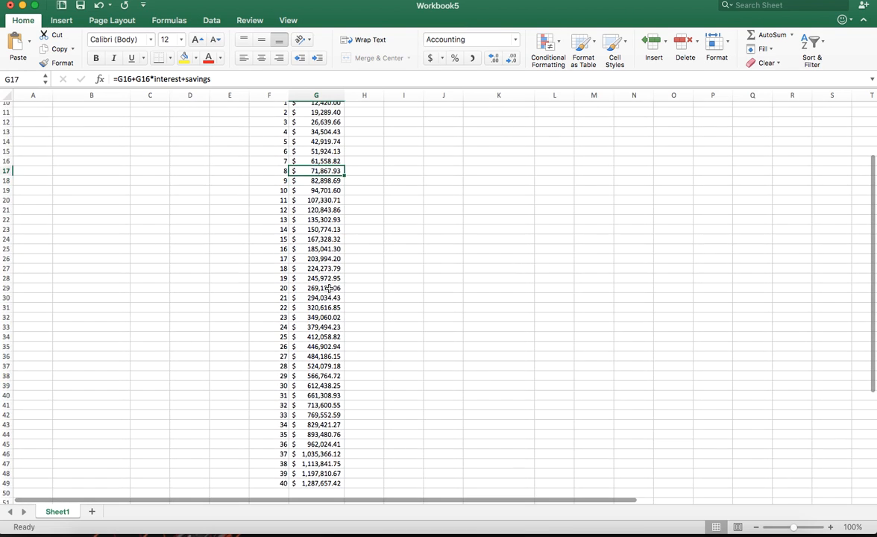
click(322, 467)
scroll(321, 373, up, 5)
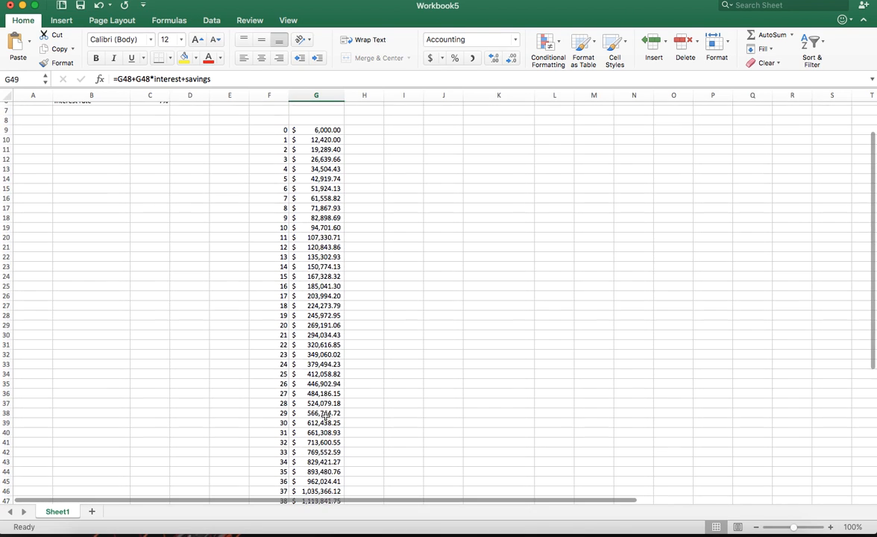
click(314, 204)
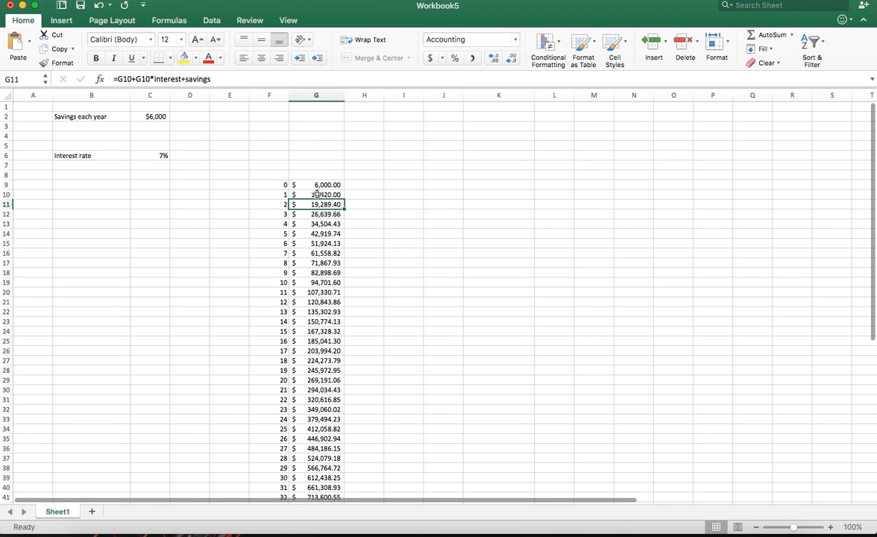
click(318, 194)
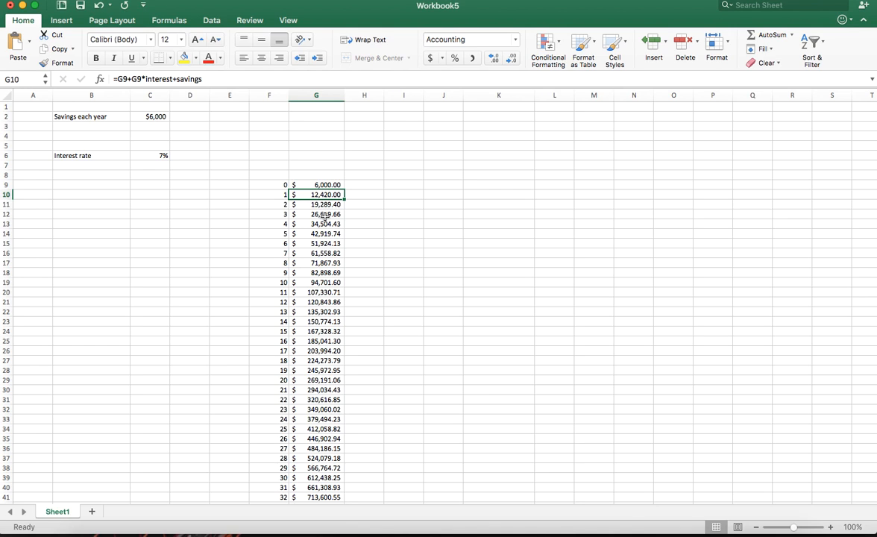